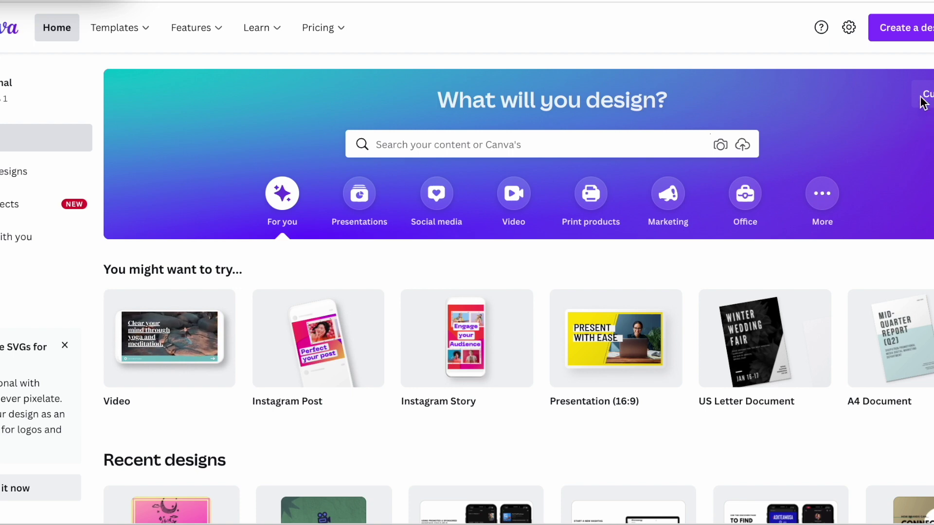
- Create a blank 2500 × 2500 px custom design titled 'Canva NFT design'
left_click(917, 41)
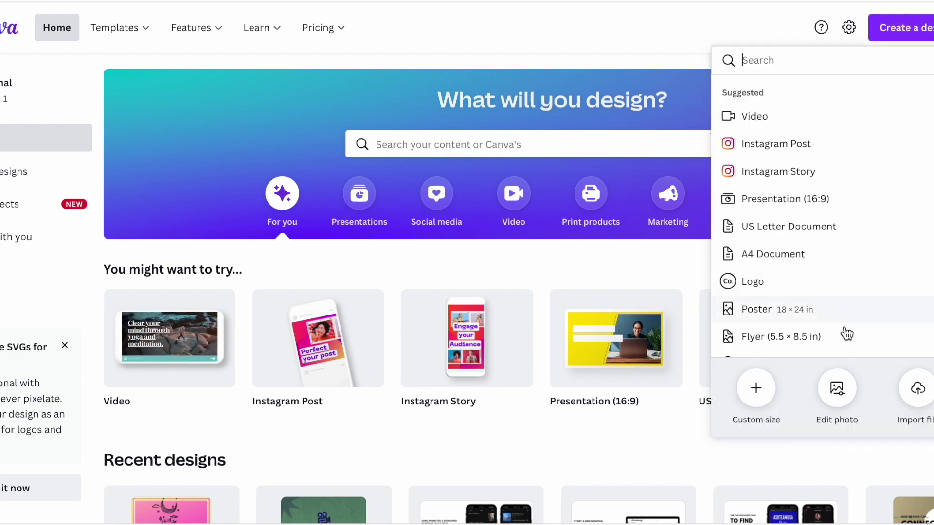
left_click(759, 389)
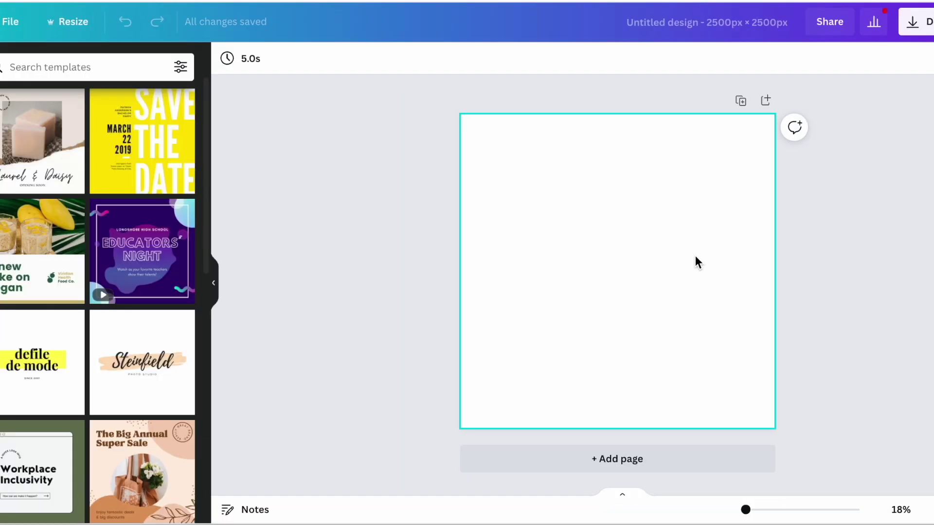
left_click(677, 23)
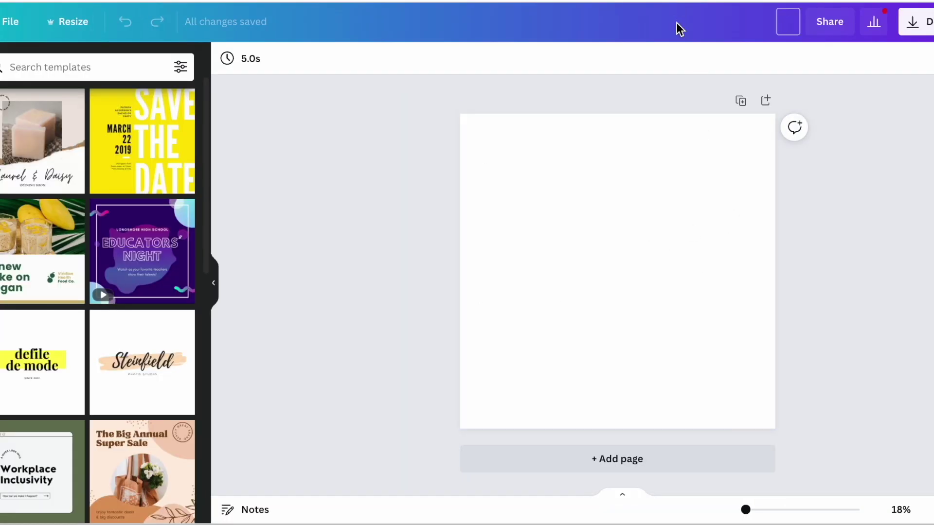
type("Canvan")
key("BackSpace")
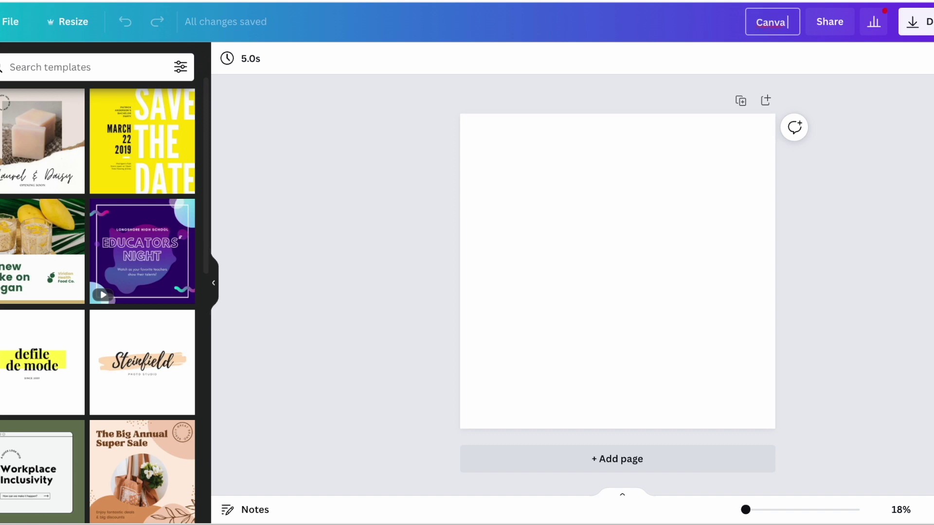
type("NFT design")
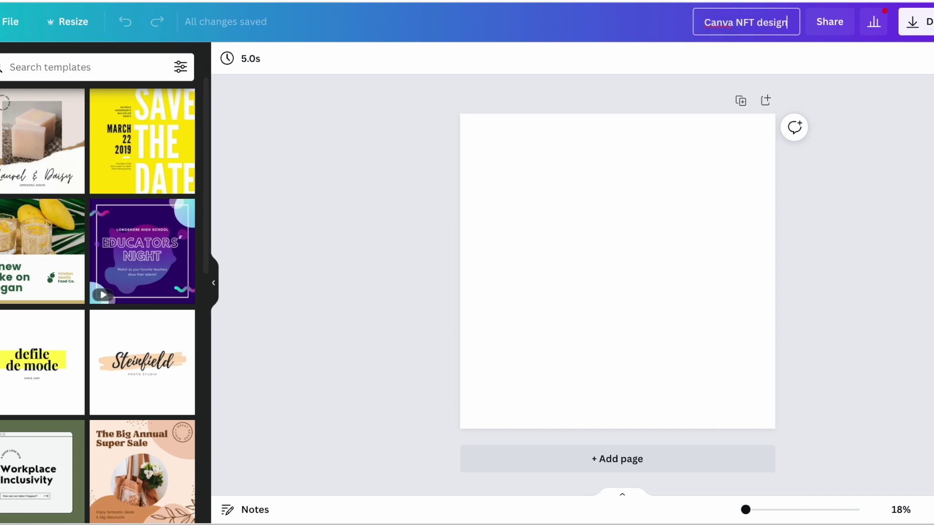
- Add the uploaded moon-and-hands drawing, enlarge it to nearly page height, and apply a pink-purple gradient background
left_click(0, 195)
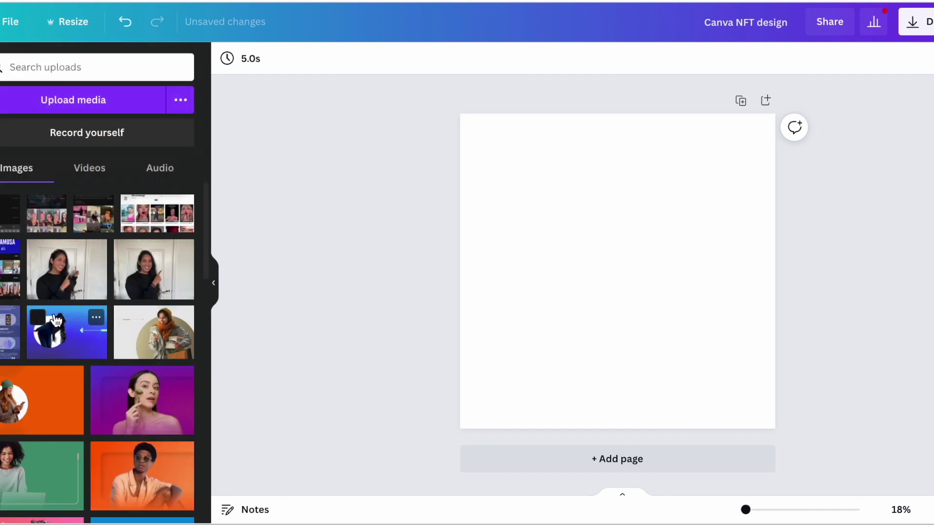
scroll(56, 320, "down", 5)
scroll(55, 317, "down", 5)
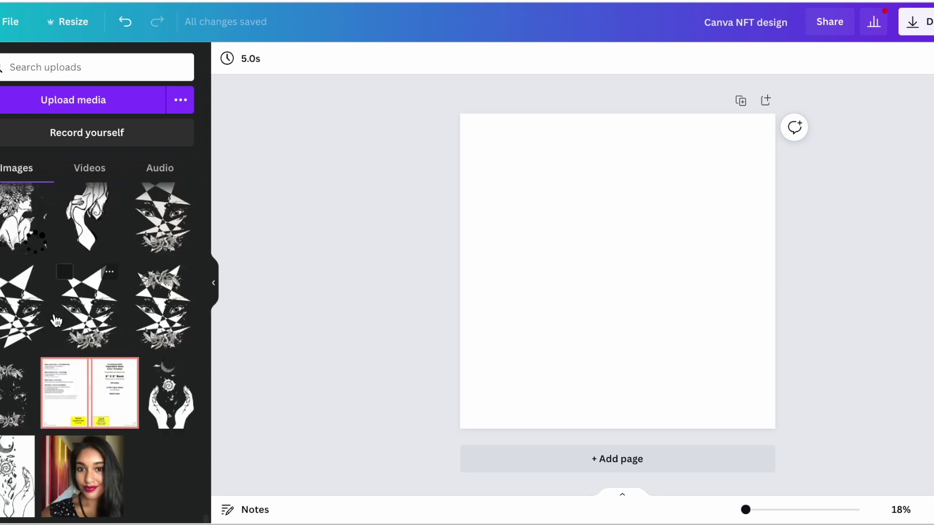
left_click(7, 481)
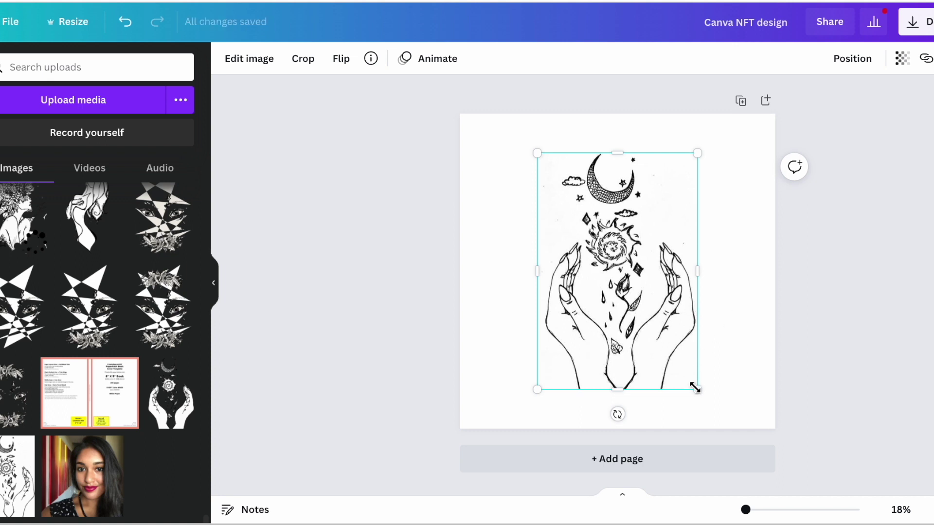
left_click_drag(695, 388, 722, 425)
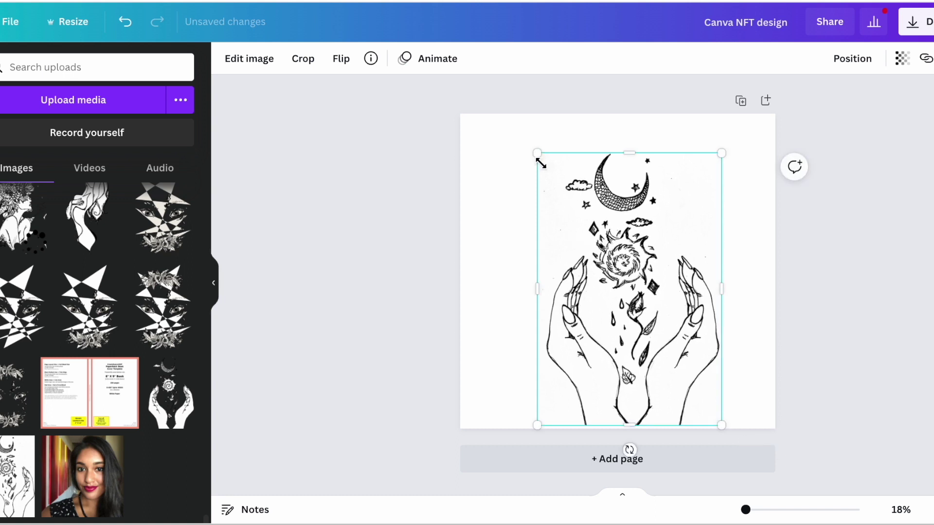
left_click_drag(537, 152, 518, 125)
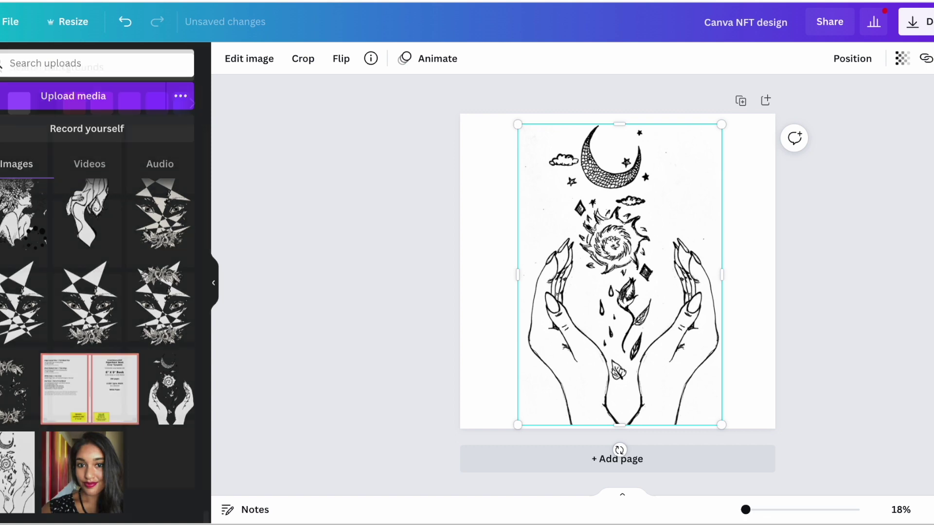
left_click(0, 272)
left_click(62, 186)
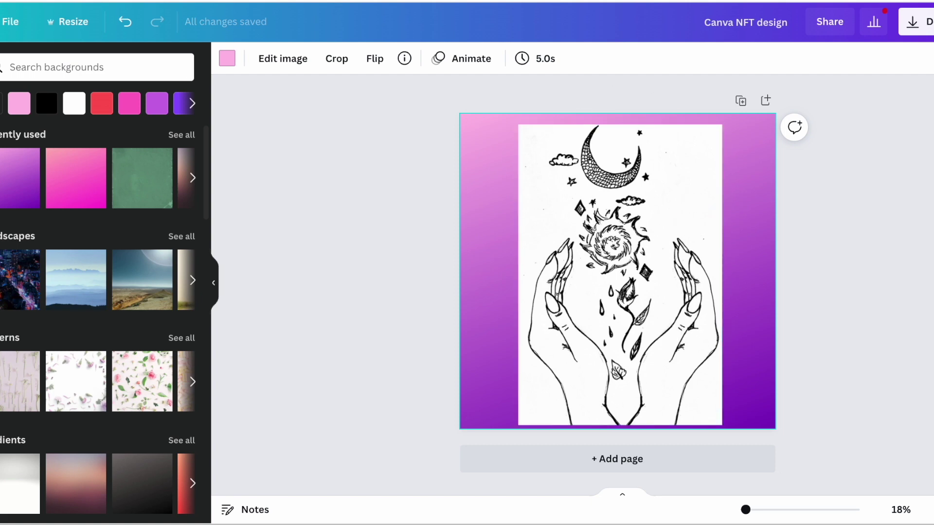
- Undo the page back to white and run Background Remover on the moon-and-hands drawing
key("Delete")
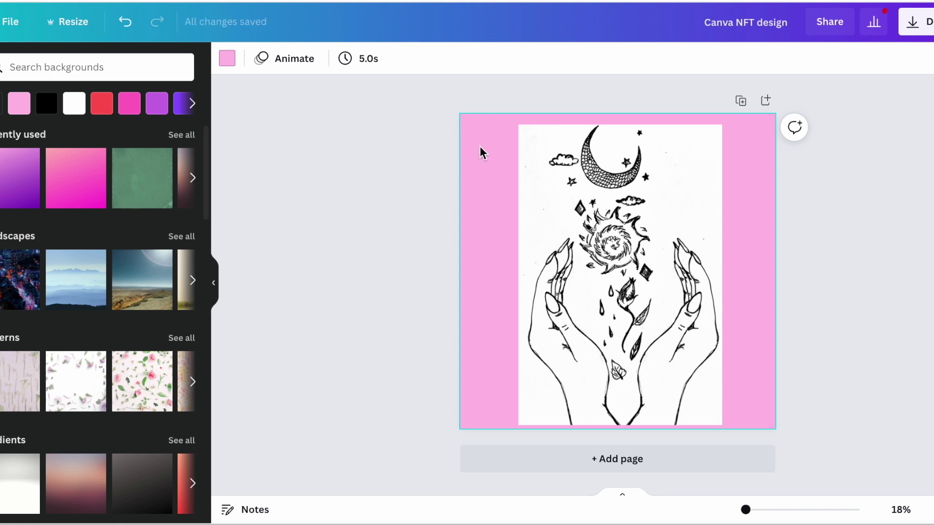
key("Delete")
left_click(625, 213)
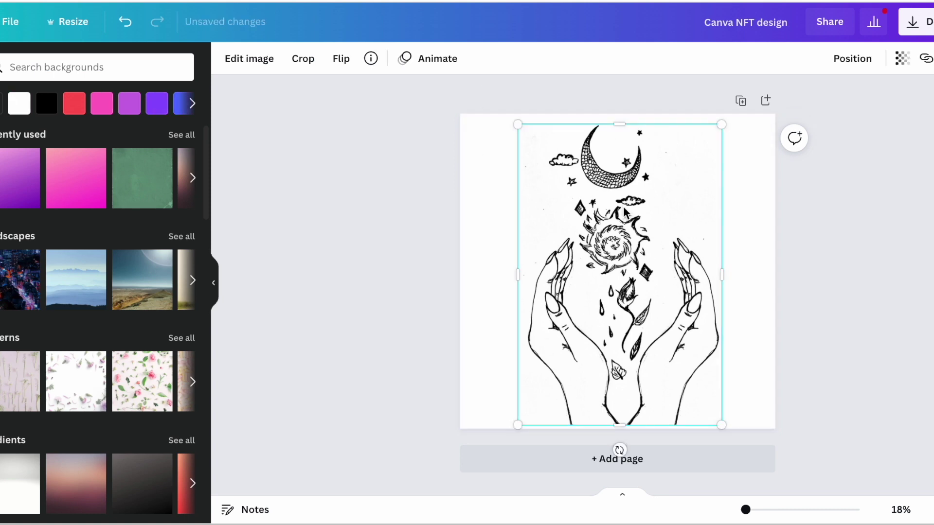
left_click(254, 69)
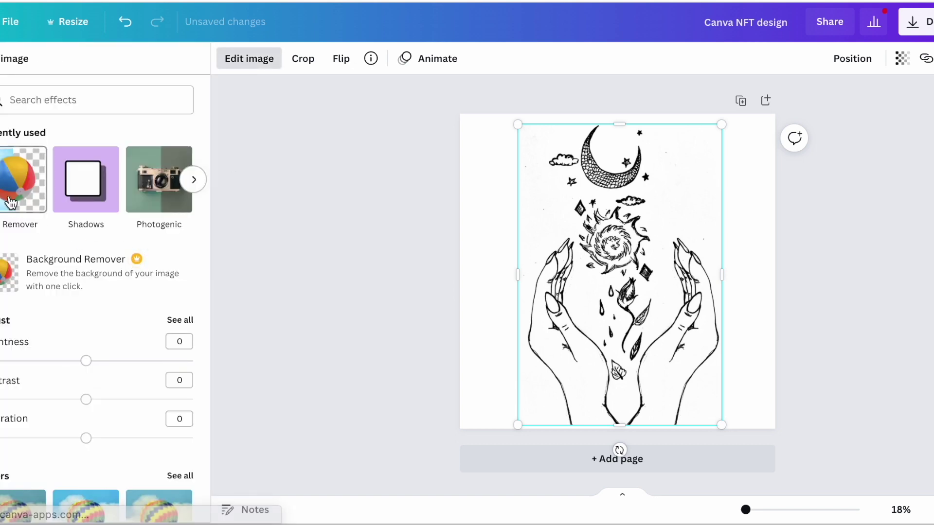
left_click(11, 203)
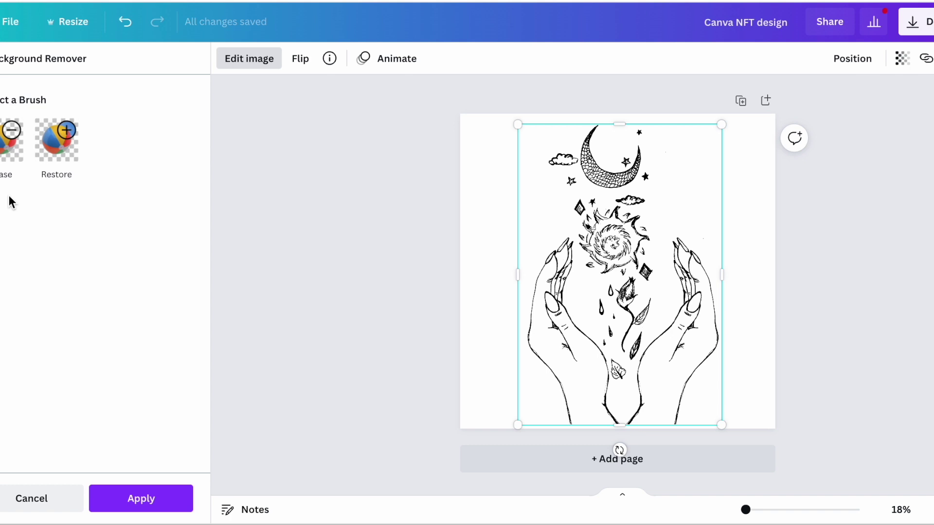
left_click(58, 154)
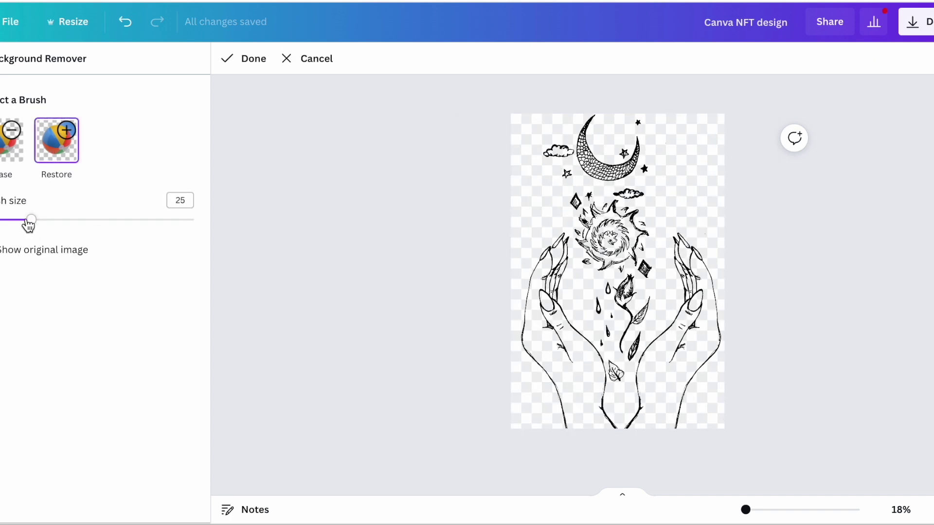
- Zoom in, set the restore brush to size 32, and restore white fill inside the left hand
left_click_drag(746, 510, 748, 510)
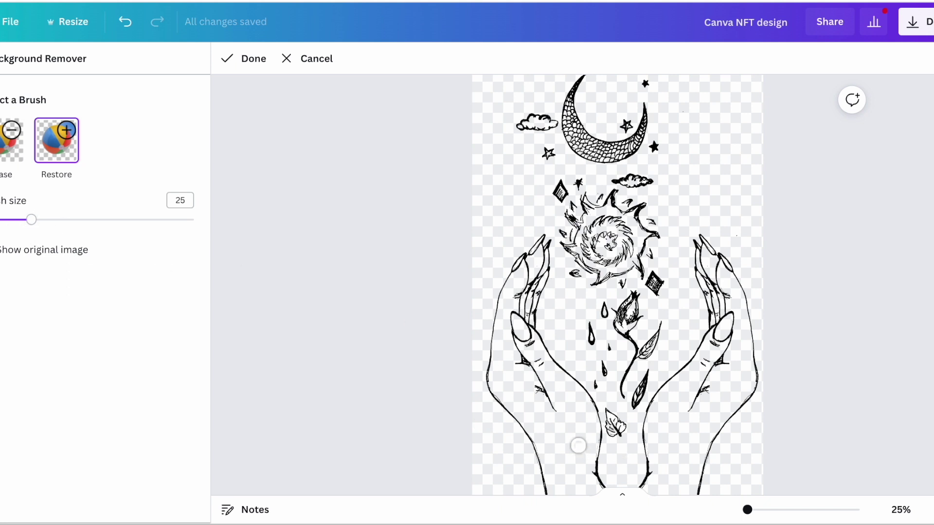
left_click(46, 219)
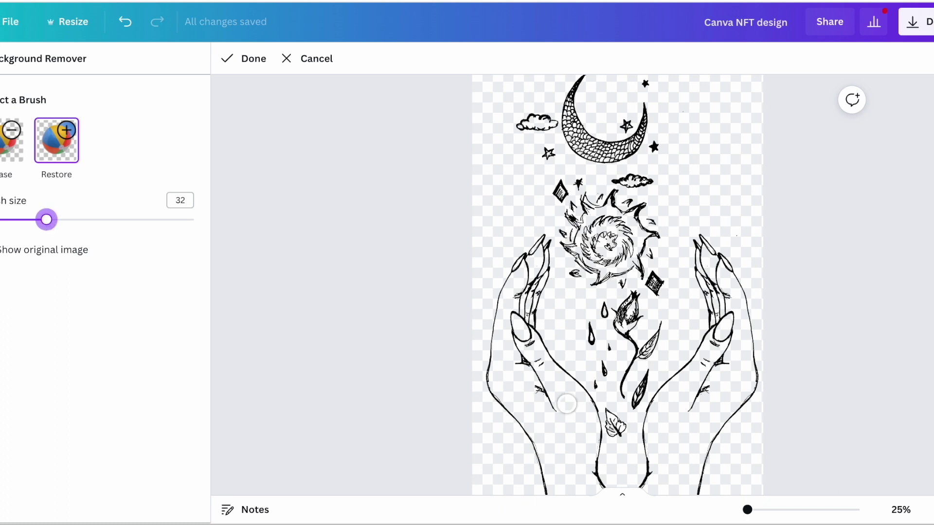
mouse_move(566, 404)
left_mouse_down()
mouse_move(564, 418)
mouse_move(535, 379)
mouse_move(576, 418)
left_mouse_up()
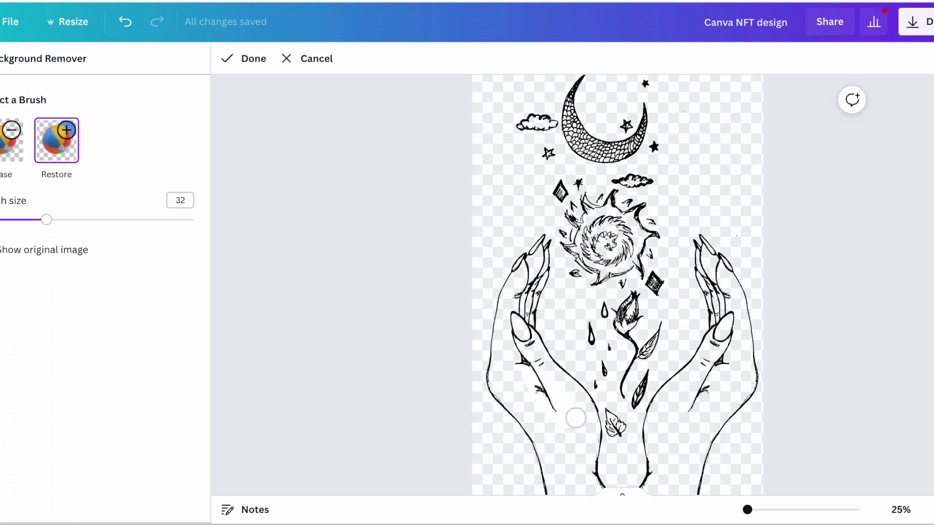
mouse_move(550, 388)
left_mouse_down()
mouse_move(523, 337)
mouse_move(517, 288)
mouse_move(526, 275)
mouse_move(506, 319)
mouse_move(501, 382)
mouse_move(500, 346)
mouse_move(524, 286)
mouse_move(524, 318)
mouse_move(538, 254)
mouse_move(511, 331)
mouse_move(543, 406)
mouse_move(512, 391)
mouse_move(551, 447)
left_mouse_up()
scroll(550, 447, "down", 1)
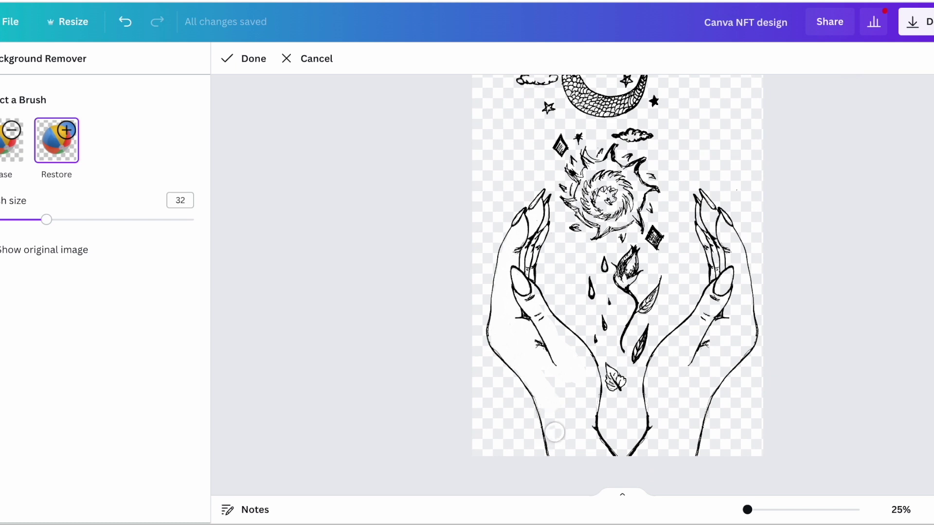
mouse_move(565, 438)
left_mouse_down()
mouse_move(553, 381)
mouse_move(579, 457)
mouse_move(580, 420)
mouse_move(557, 342)
mouse_move(578, 357)
mouse_move(590, 397)
left_mouse_up()
mouse_move(588, 432)
left_mouse_down()
mouse_move(604, 459)
mouse_move(560, 450)
mouse_move(543, 395)
mouse_move(549, 420)
left_mouse_up()
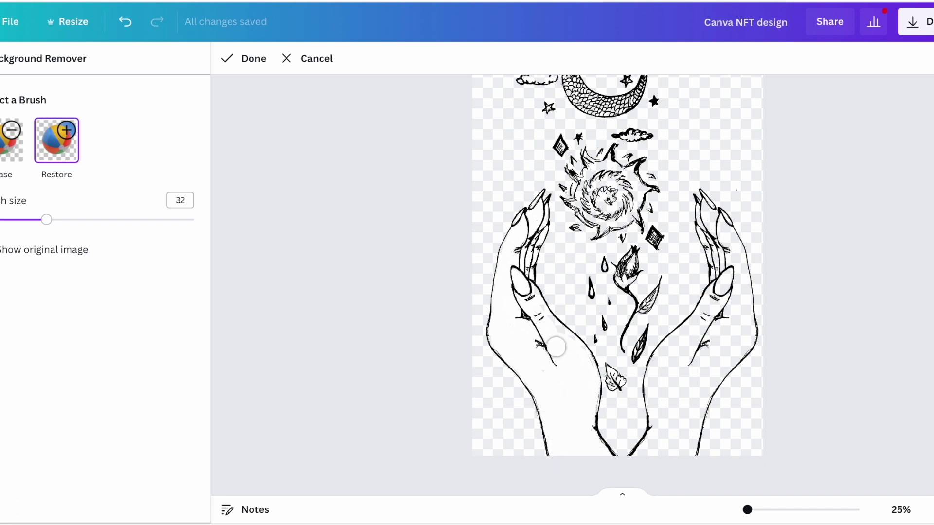
mouse_move(544, 324)
left_mouse_down()
mouse_move(528, 293)
mouse_move(589, 360)
mouse_move(591, 431)
mouse_move(604, 429)
left_mouse_up()
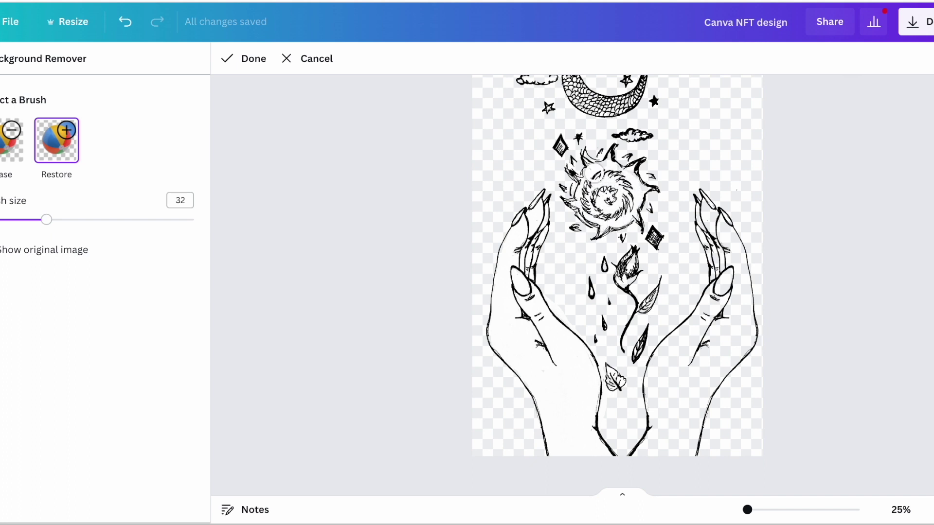
- Restore the white fill over the right palm
scroll(598, 195, "up", 2)
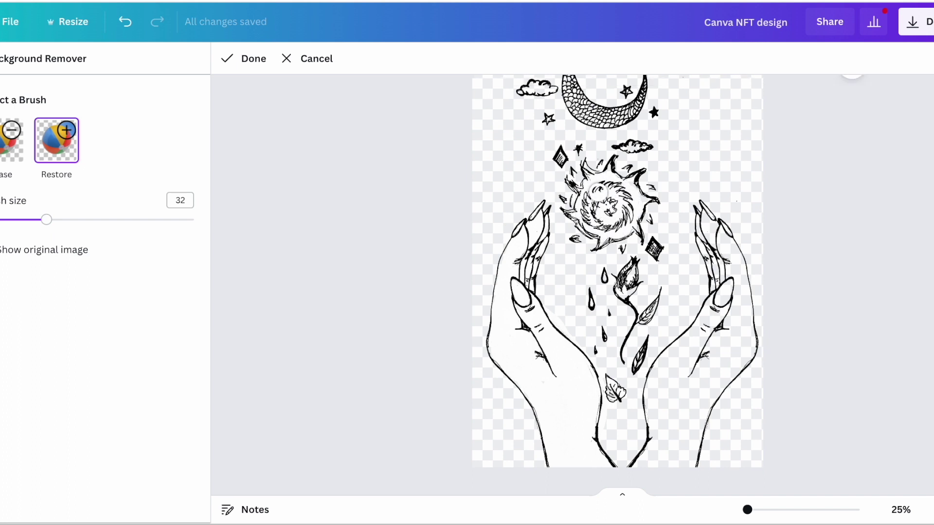
scroll(598, 236, "down", 1)
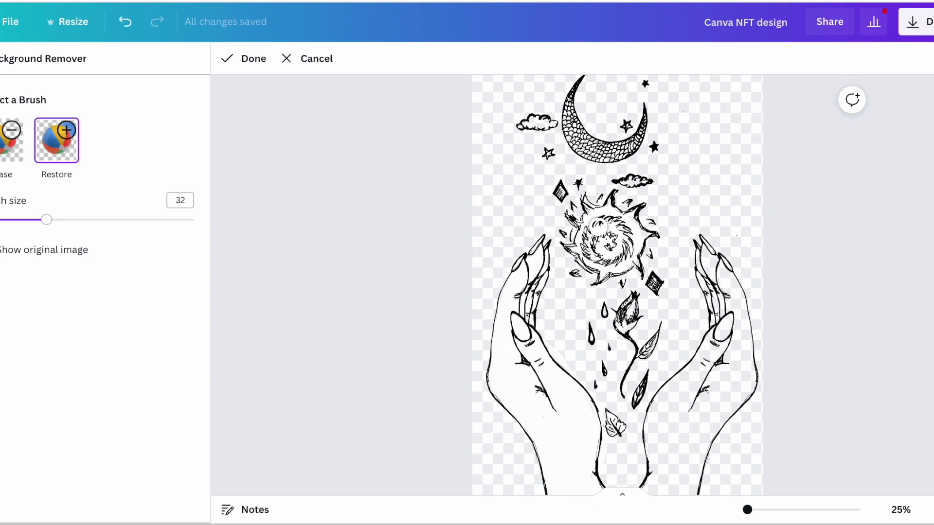
scroll(599, 222, "down", 1)
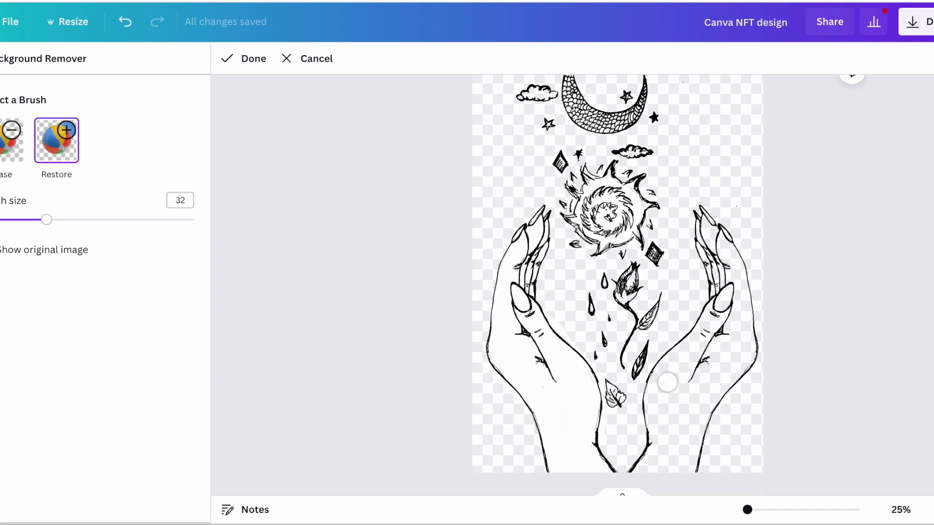
mouse_move(667, 382)
left_mouse_down()
mouse_move(714, 358)
mouse_move(678, 396)
mouse_move(706, 391)
mouse_move(737, 346)
mouse_move(701, 385)
mouse_move(661, 399)
mouse_move(733, 311)
mouse_move(701, 343)
mouse_move(722, 311)
mouse_move(713, 312)
mouse_move(663, 374)
mouse_move(662, 438)
mouse_move(676, 418)
left_mouse_up()
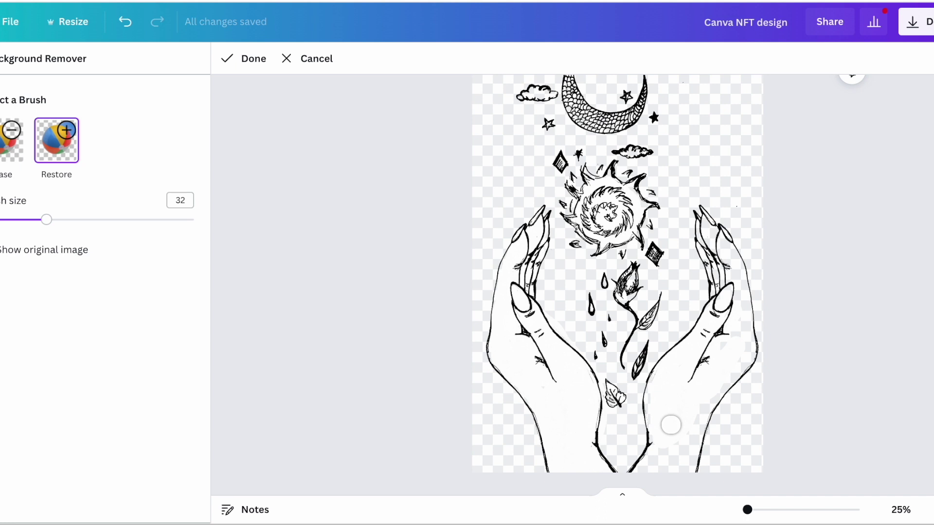
- Undo a stray patch, paint solid white over the right palm's gaps, and set brush size 20
key("ctrl+z")
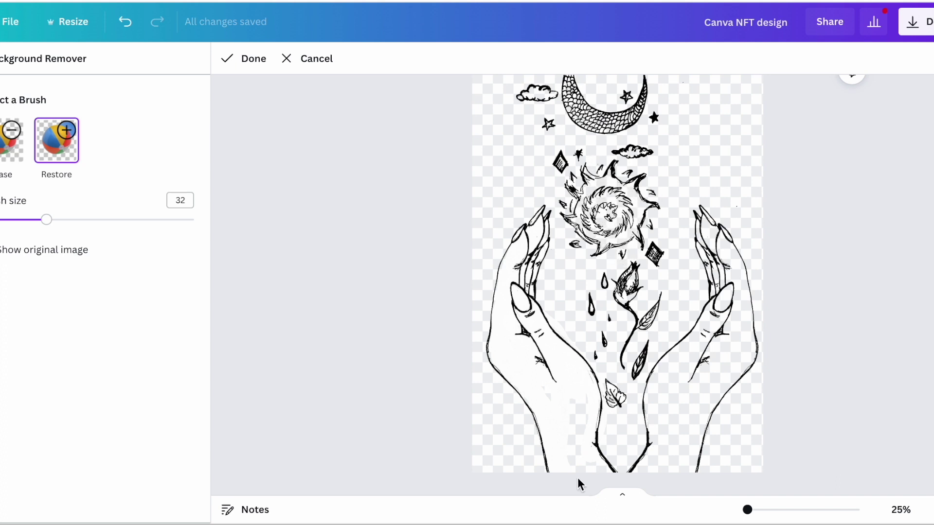
mouse_move(573, 392)
left_mouse_down()
mouse_move(574, 463)
mouse_move(589, 411)
mouse_move(543, 390)
mouse_move(573, 377)
left_mouse_up()
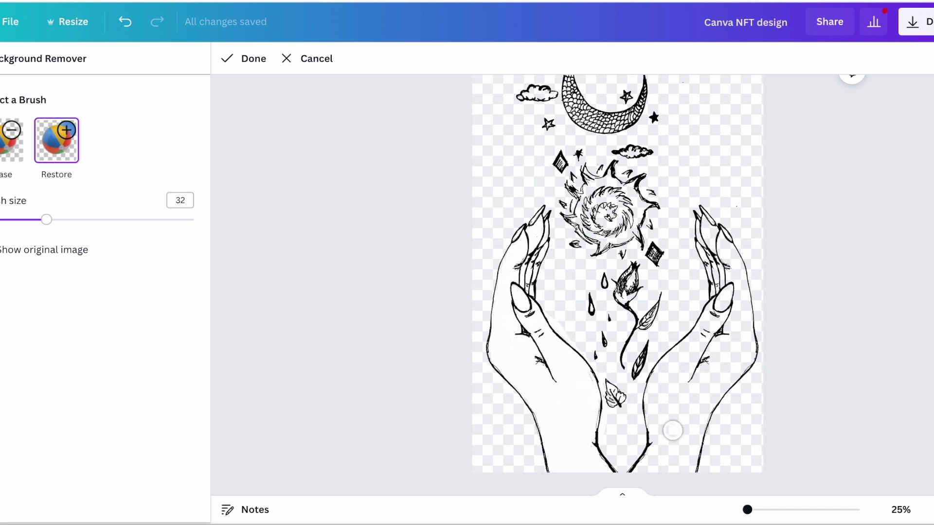
mouse_move(671, 432)
left_mouse_down()
mouse_move(697, 371)
mouse_move(667, 434)
mouse_move(710, 347)
mouse_move(685, 360)
mouse_move(662, 435)
mouse_move(656, 397)
mouse_move(664, 375)
mouse_move(699, 354)
mouse_move(725, 299)
mouse_move(716, 324)
mouse_move(721, 311)
mouse_move(680, 352)
left_mouse_up()
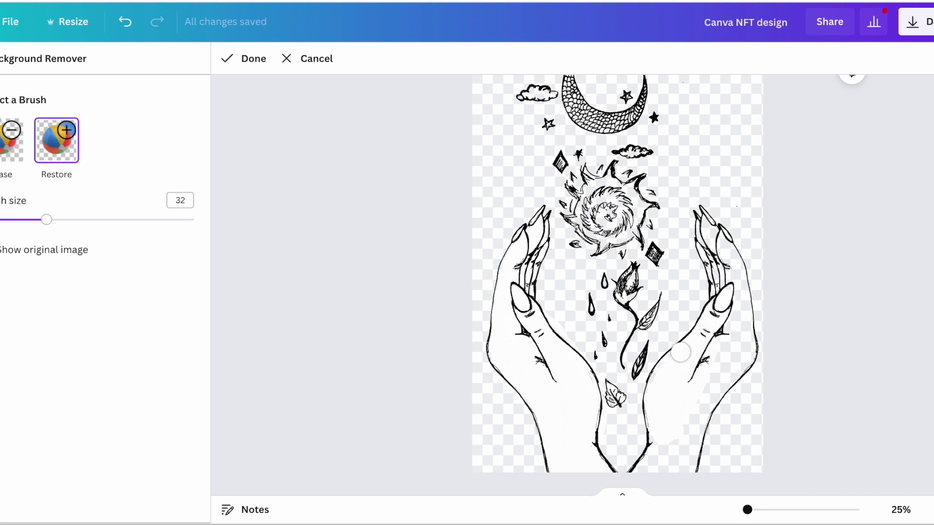
left_click_drag(659, 397, 667, 369)
mouse_move(667, 430)
left_mouse_down()
mouse_move(690, 417)
mouse_move(679, 476)
mouse_move(688, 437)
mouse_move(653, 476)
mouse_move(671, 443)
mouse_move(647, 466)
left_mouse_up()
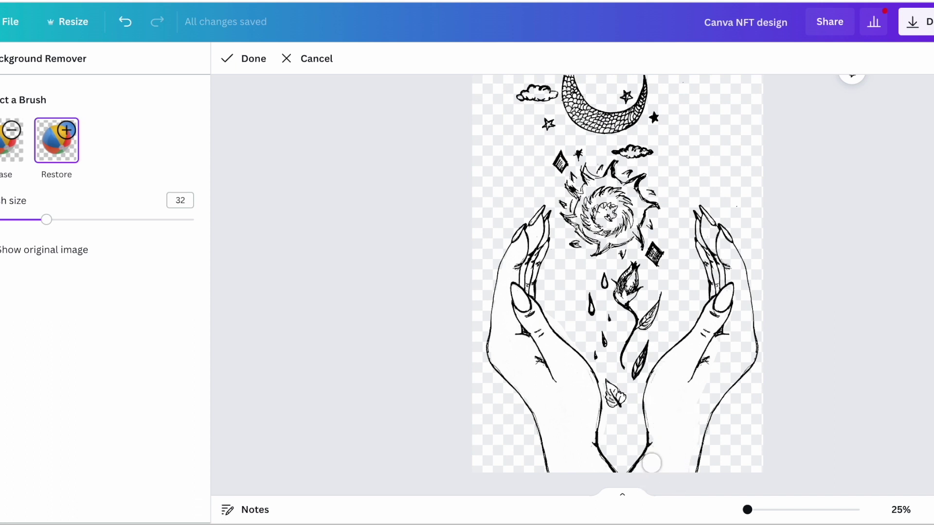
mouse_move(664, 388)
left_mouse_down()
mouse_move(738, 364)
mouse_move(733, 354)
mouse_move(686, 420)
mouse_move(737, 359)
mouse_move(729, 311)
mouse_move(720, 362)
mouse_move(731, 289)
mouse_move(708, 227)
mouse_move(732, 257)
mouse_move(744, 339)
left_mouse_up()
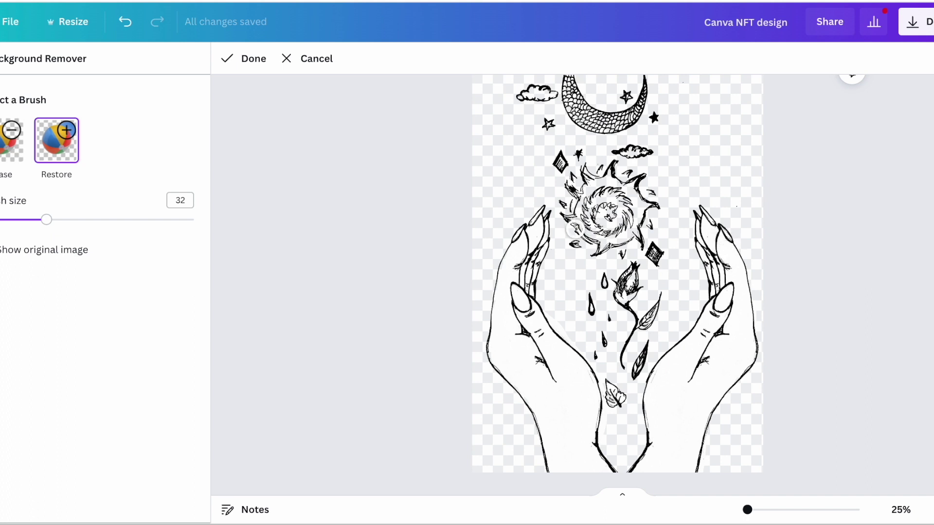
left_click(21, 222)
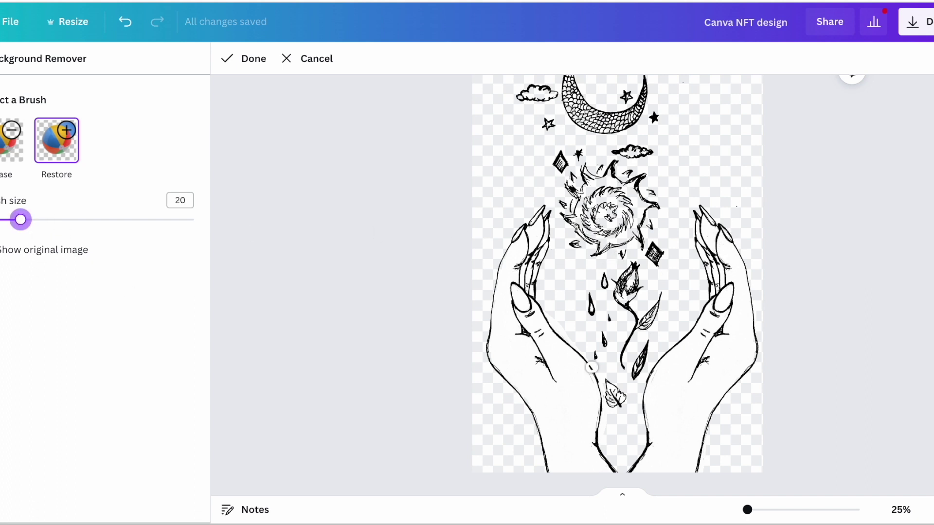
- Zoom closer on the sketch and raise the restore brush size to 24
left_click_drag(749, 510, 761, 510)
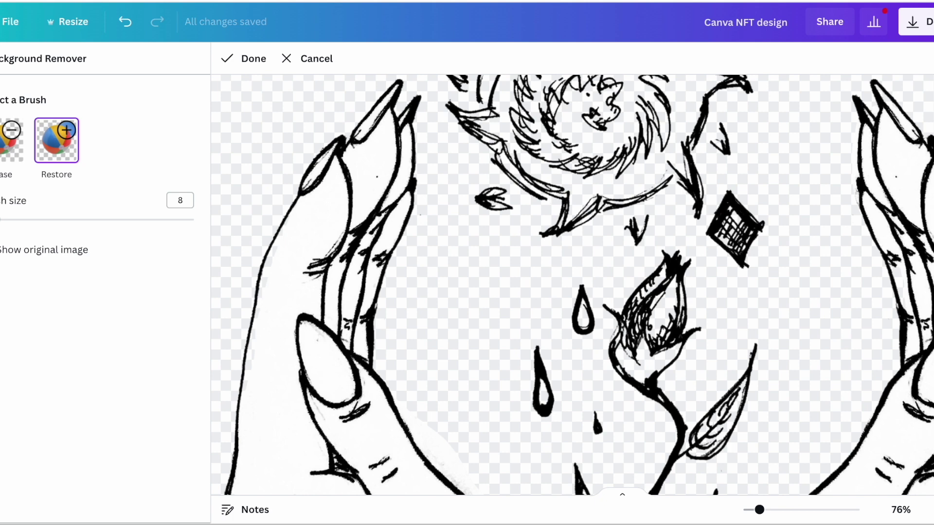
right_click(846, 325)
left_click(901, 359)
right_click(862, 316)
left_click(900, 346)
scroll(641, 148, "up", 15)
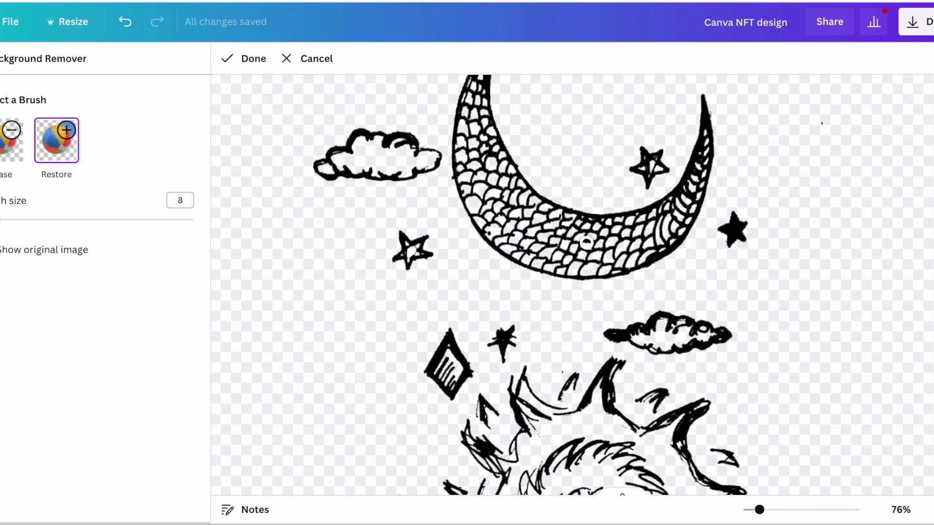
left_click(29, 220)
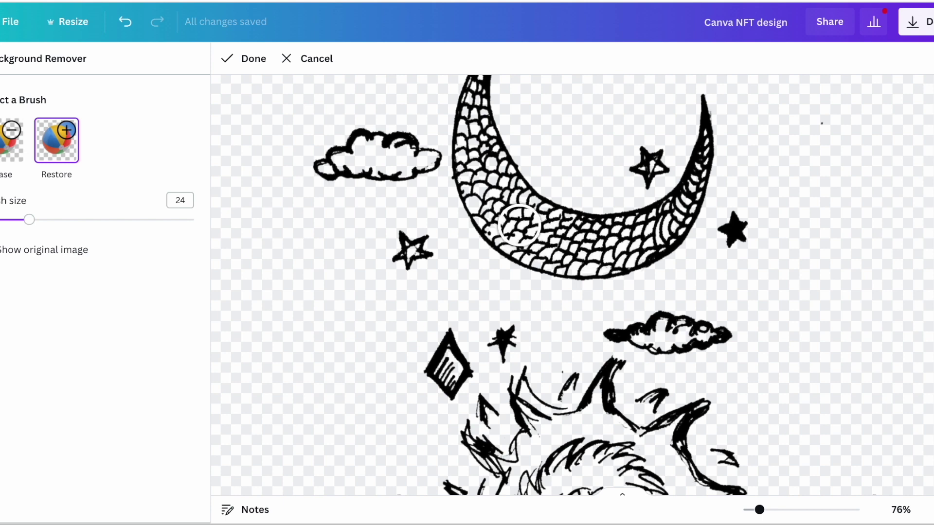
- Zoom in and out around the moon to inspect its edges
scroll(638, 263, "up", 2)
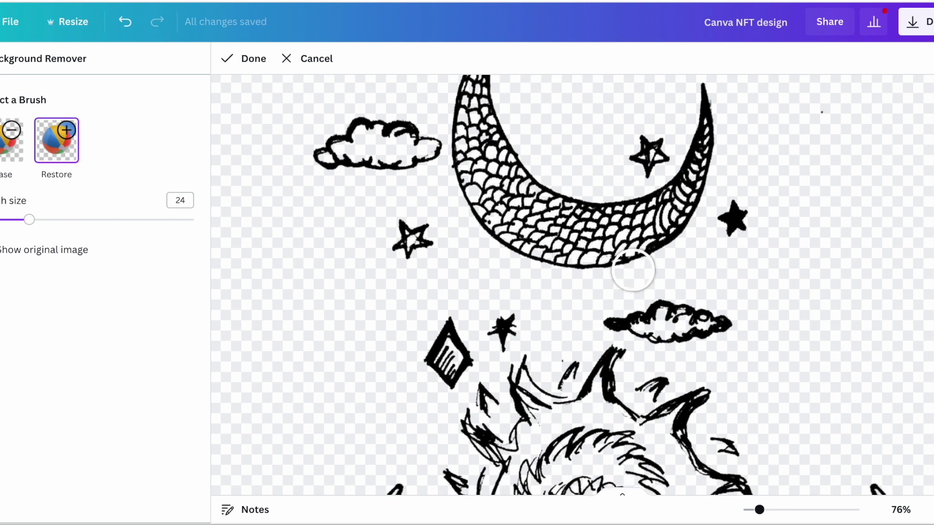
left_click(791, 510)
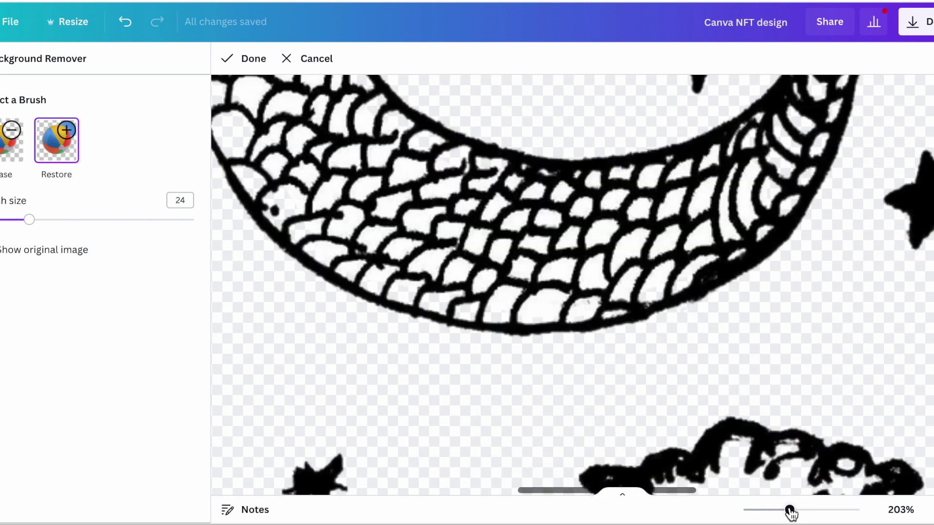
left_click(769, 510)
left_click_drag(769, 510, 761, 510)
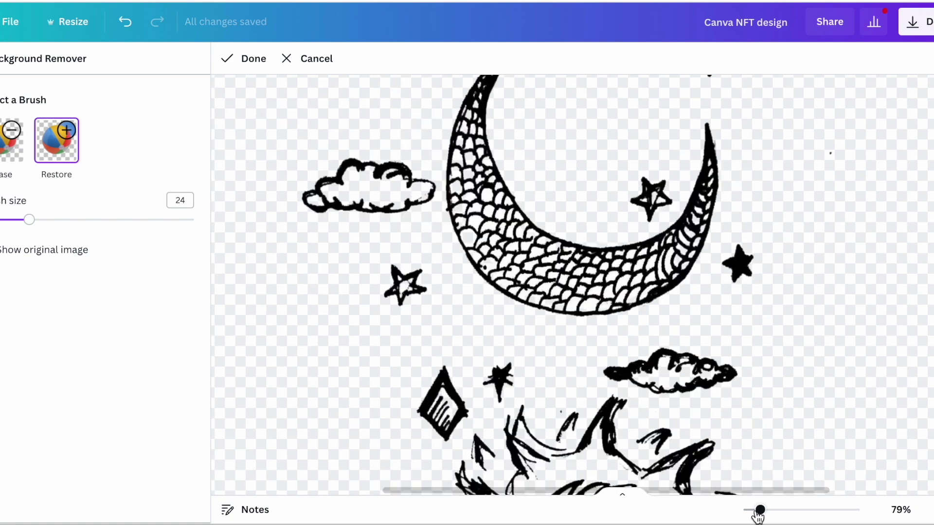
scroll(760, 321, "down", 2)
scroll(760, 291, "down", 3)
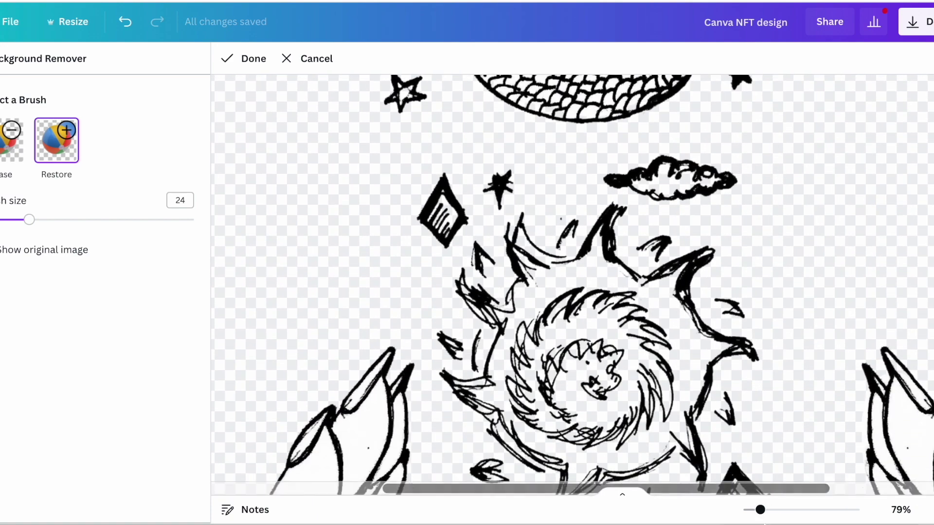
left_click_drag(761, 510, 747, 510)
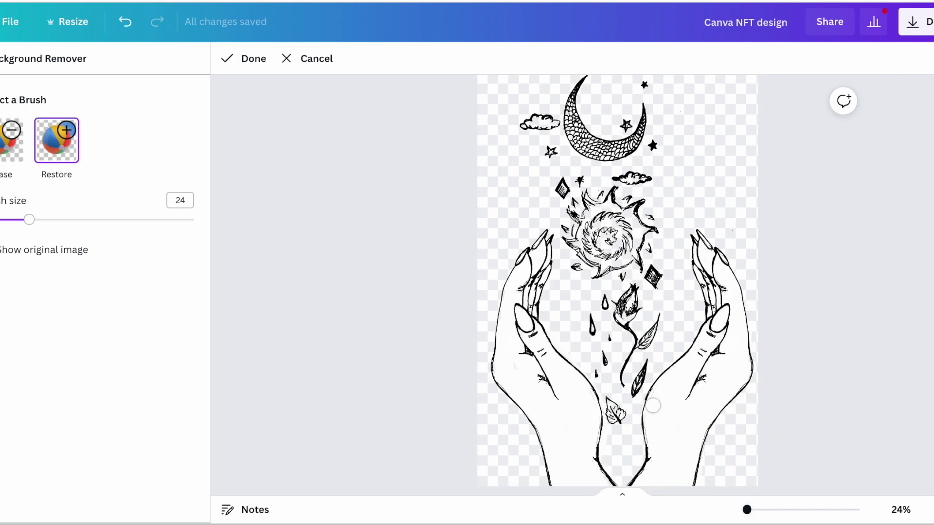
- Restore the patch beneath the moon's lower tip and confirm the Background Remover touch-ups
scroll(602, 286, "up", 1)
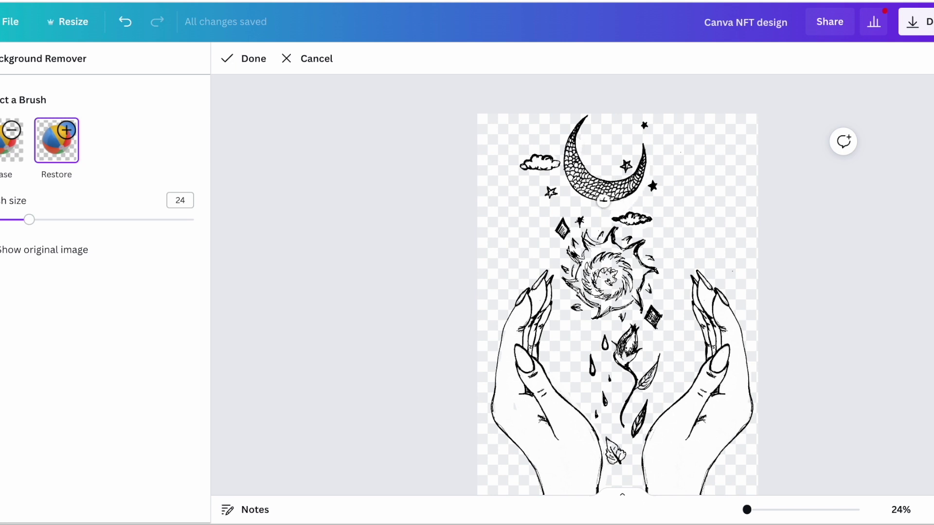
left_click_drag(612, 194, 615, 192)
left_click(243, 59)
- Enlarge the sketch slightly on the page and close the background removal panel
scroll(748, 434, "down", 3)
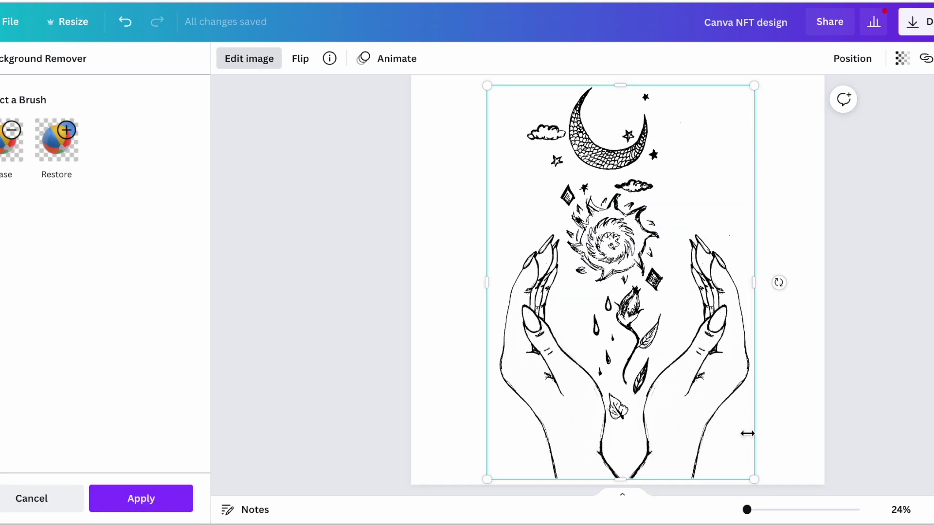
scroll(748, 434, "up", 1)
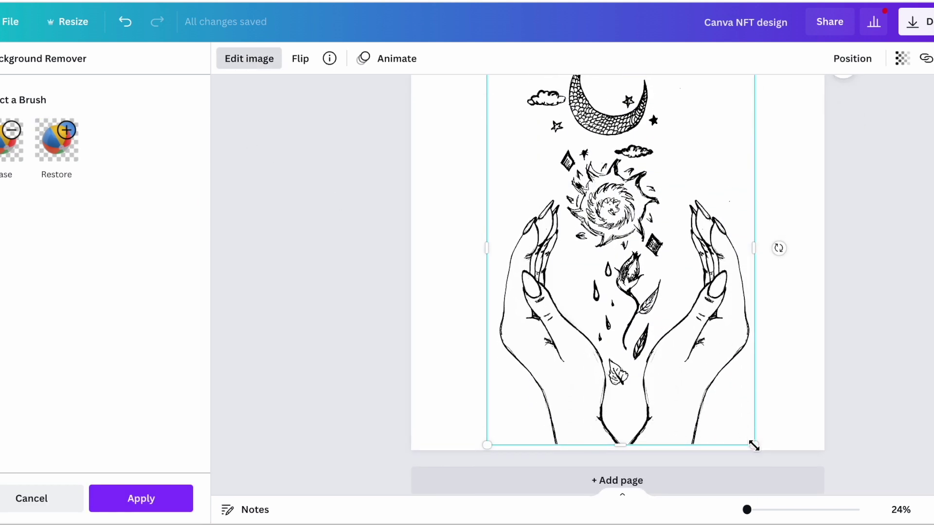
left_click_drag(753, 445, 757, 449)
scroll(744, 345, "up", 3)
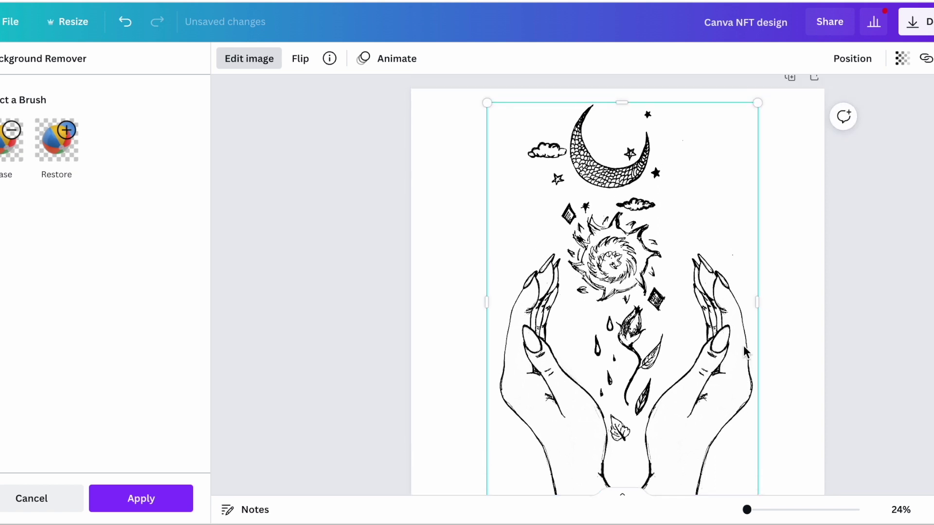
key("Escape")
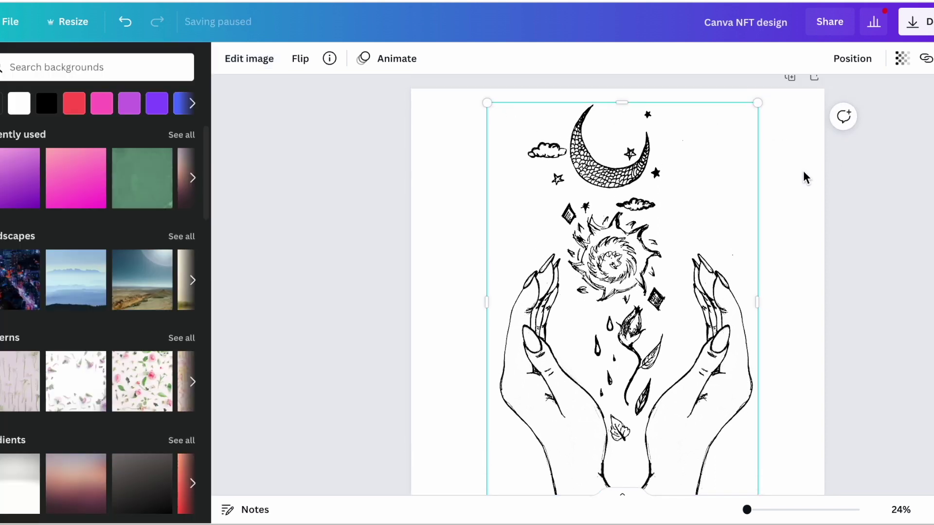
- Set the purple gradient as the page background behind the cut-out drawing
left_click(252, 60)
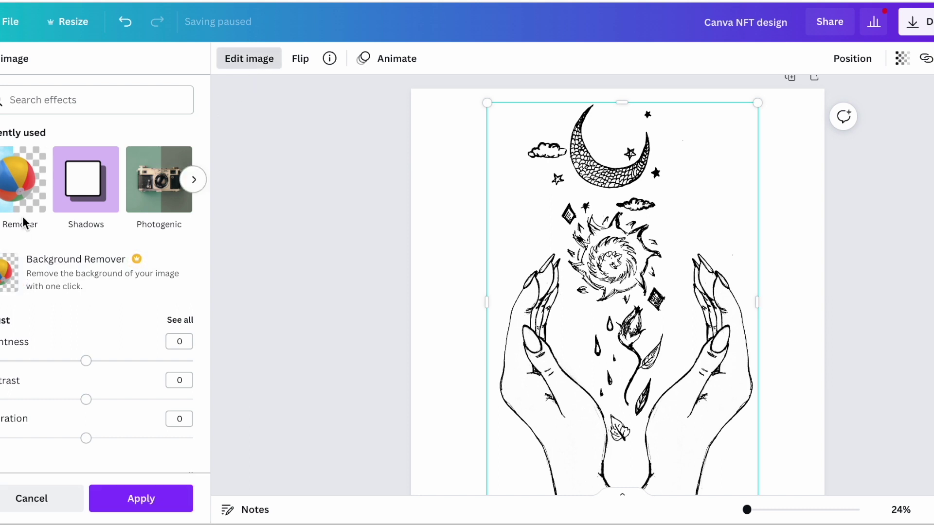
left_click(452, 253)
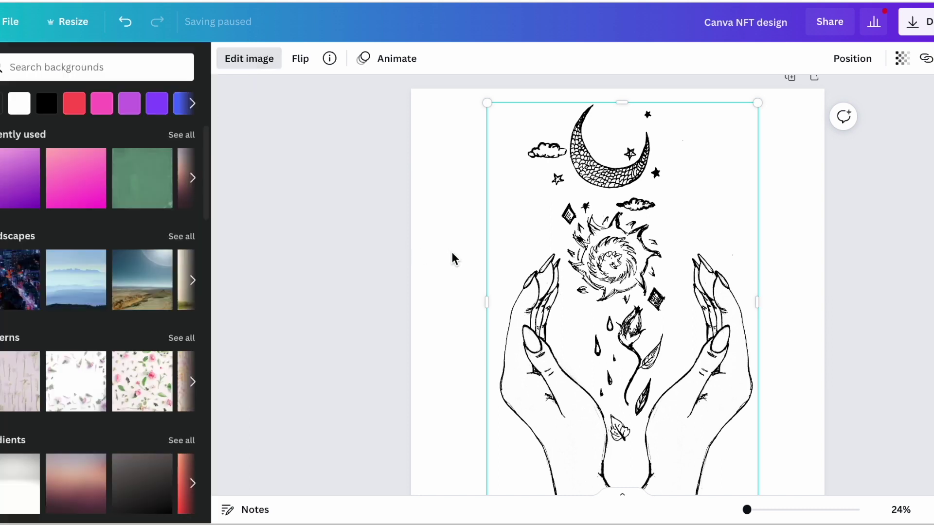
left_click(225, 64)
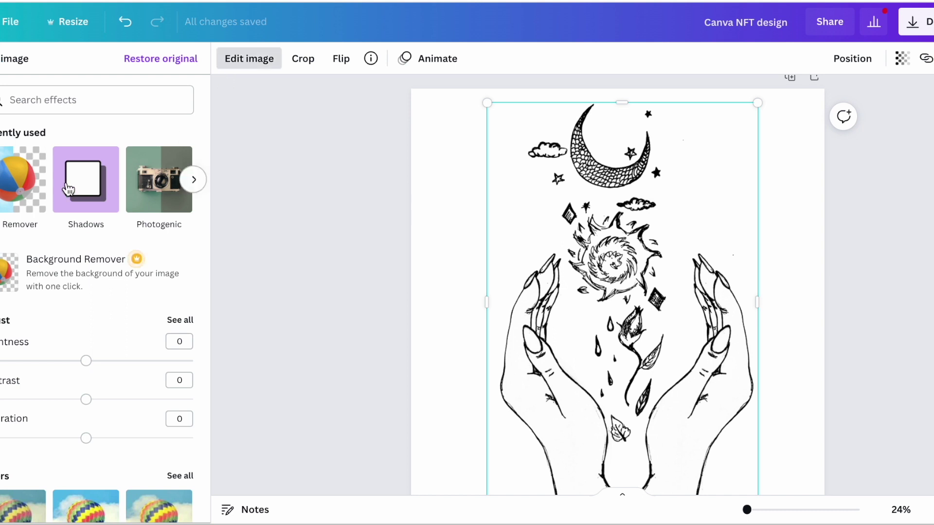
scroll(11, 172, "down", 2)
left_click(442, 207)
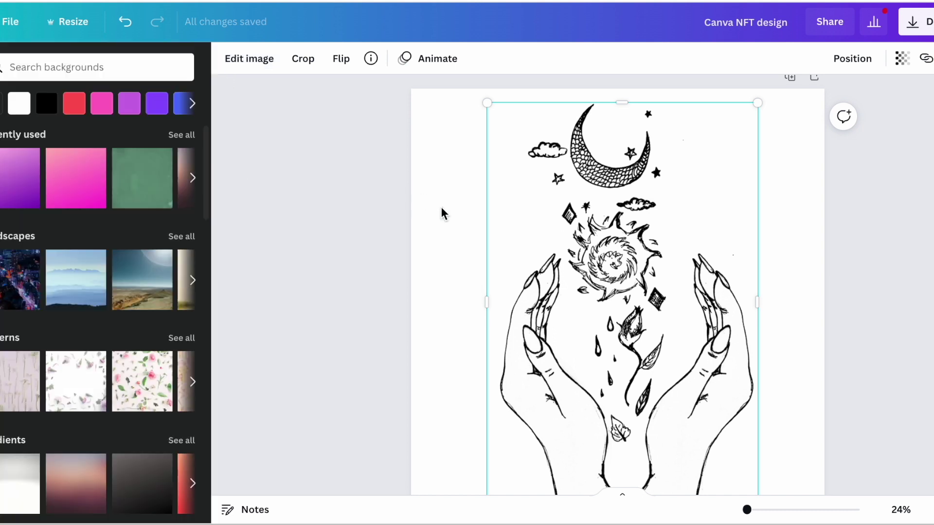
left_click(11, 187)
- Browse all recently used backgrounds, trying the red, coral and sunset gradients
scroll(460, 257, "down", 2)
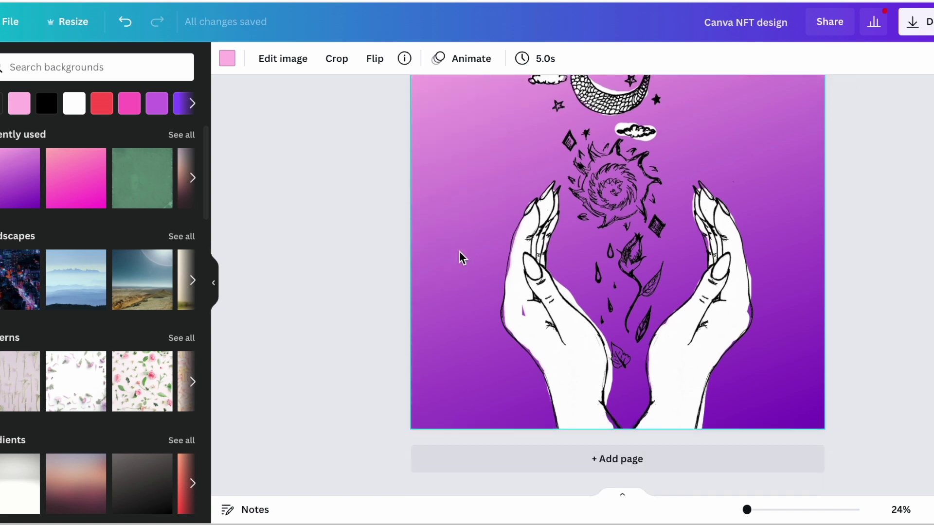
scroll(460, 251, "up", 2)
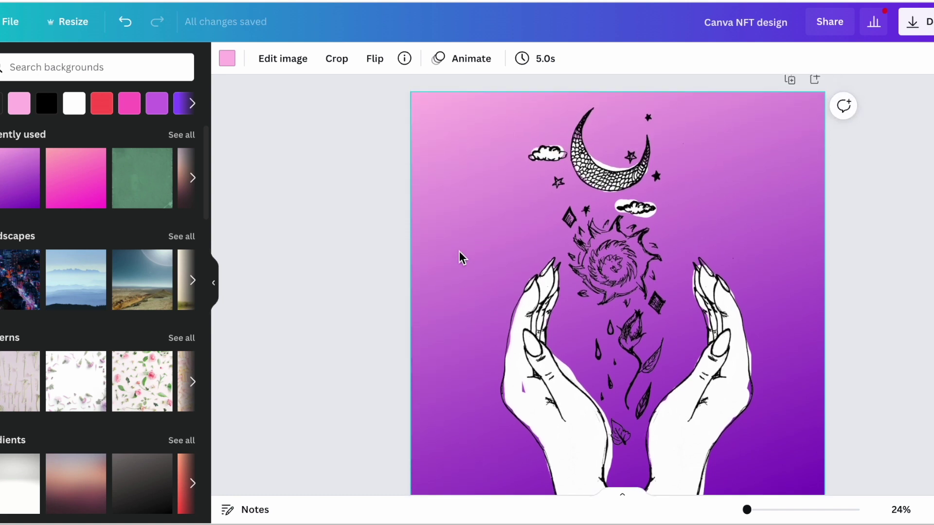
scroll(460, 251, "up", 1)
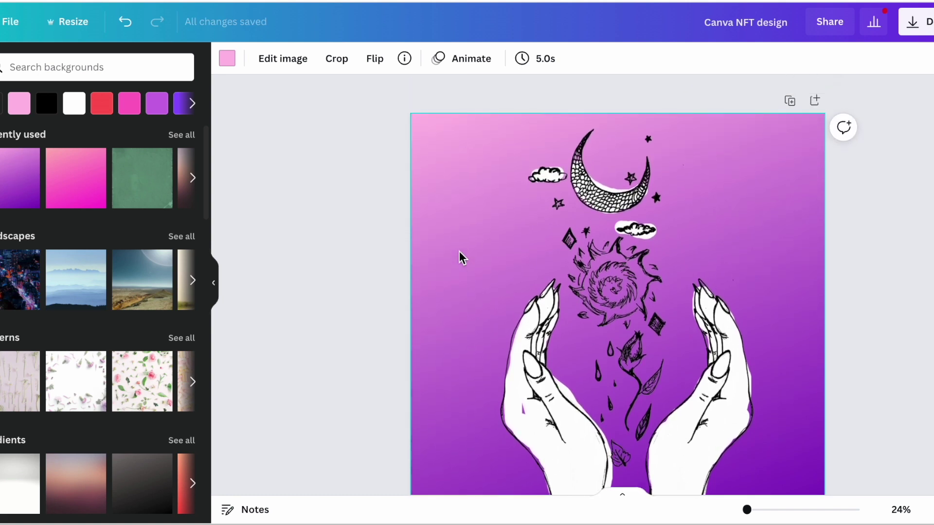
scroll(459, 251, "down", 1)
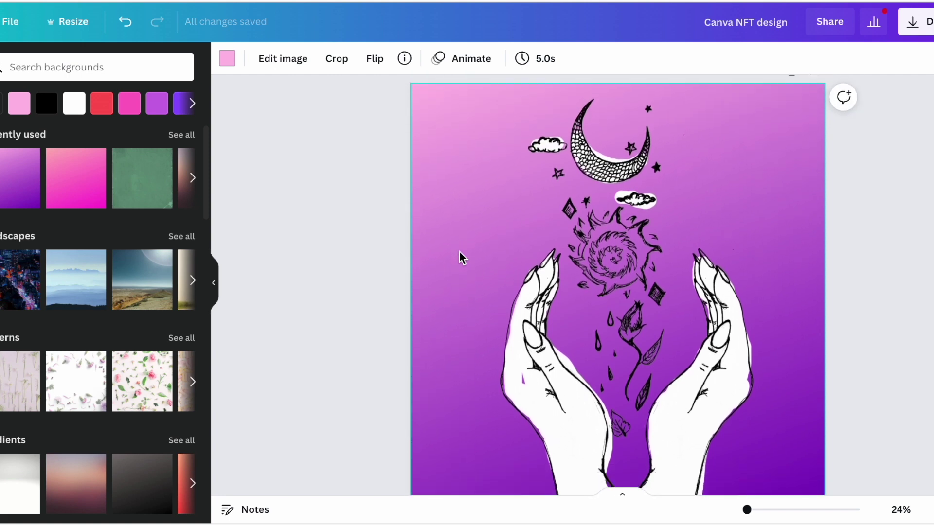
scroll(459, 251, "down", 1)
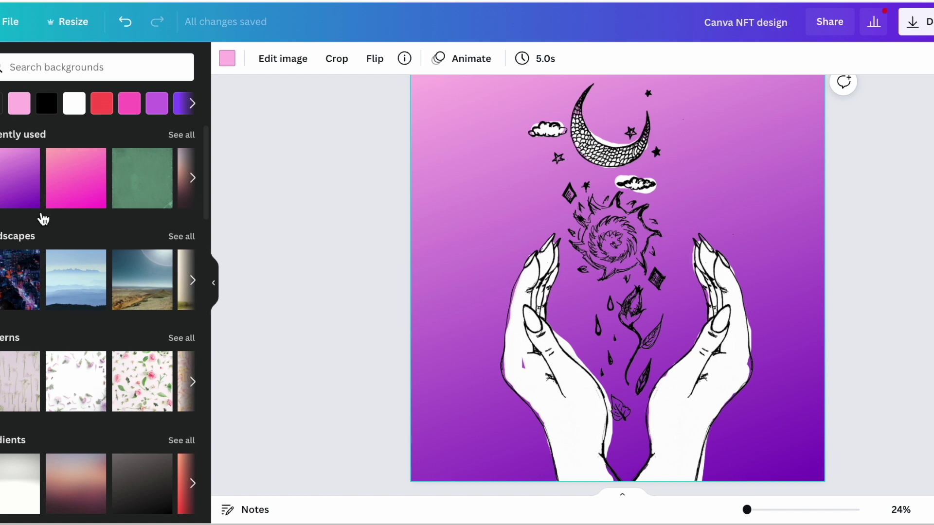
left_click(190, 135)
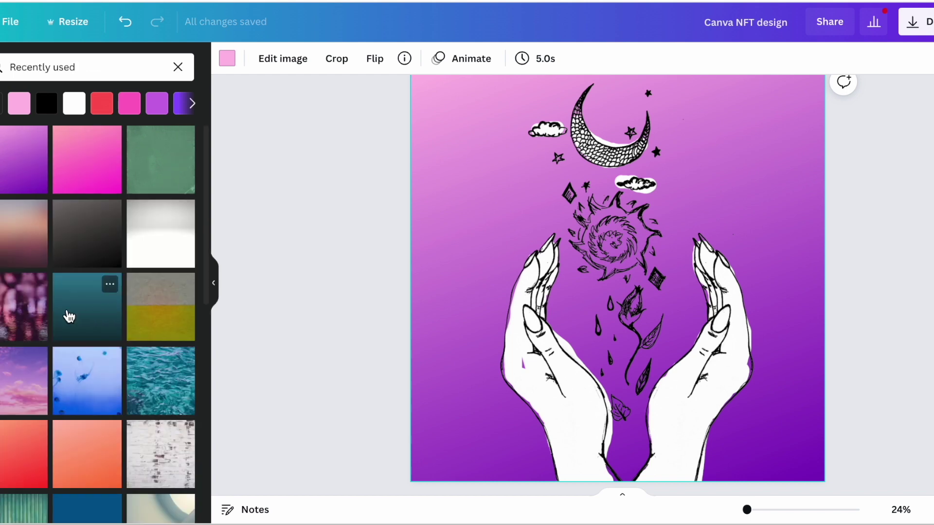
scroll(70, 317, "down", 3)
scroll(69, 317, "up", 1)
left_click(17, 279)
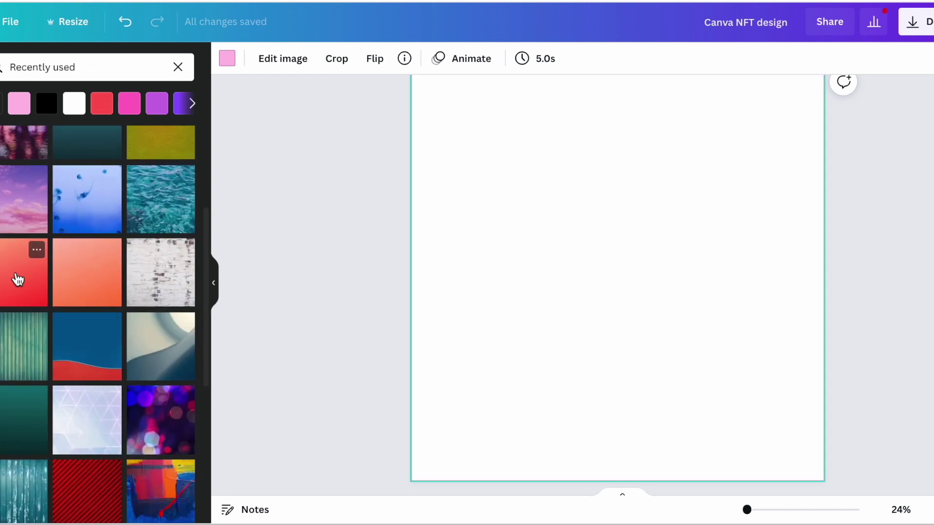
left_click(80, 285)
scroll(82, 286, "up", 3)
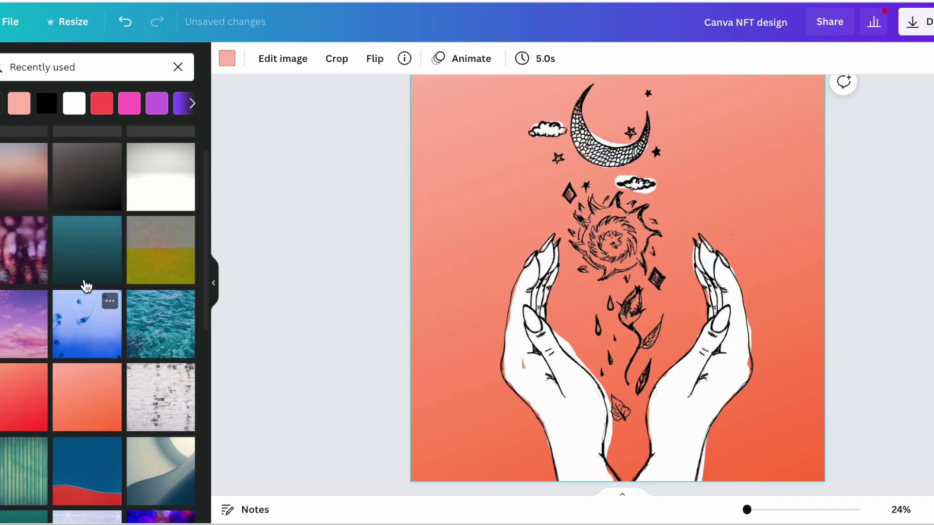
left_click(19, 235)
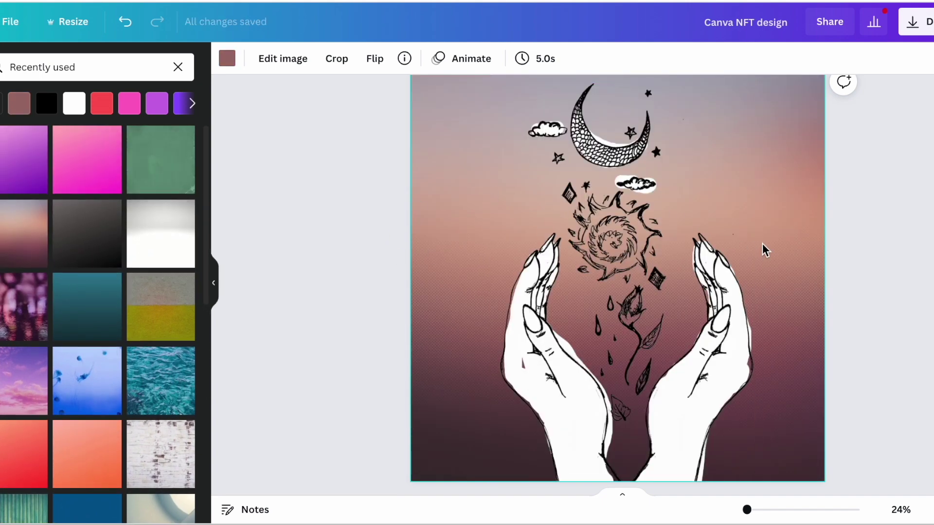
- Try the purple gradient and green texture, then settle on the pink gradient background
left_click(10, 161)
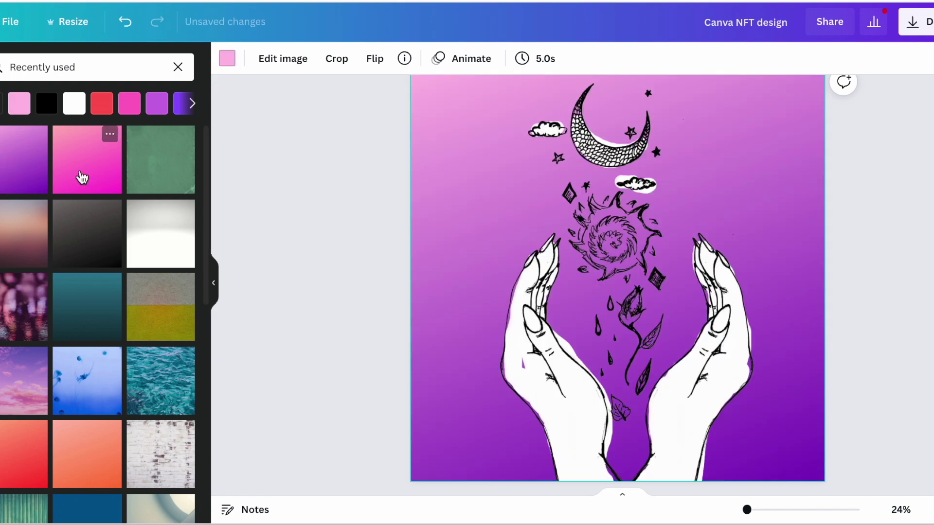
left_click(83, 177)
left_click(183, 178)
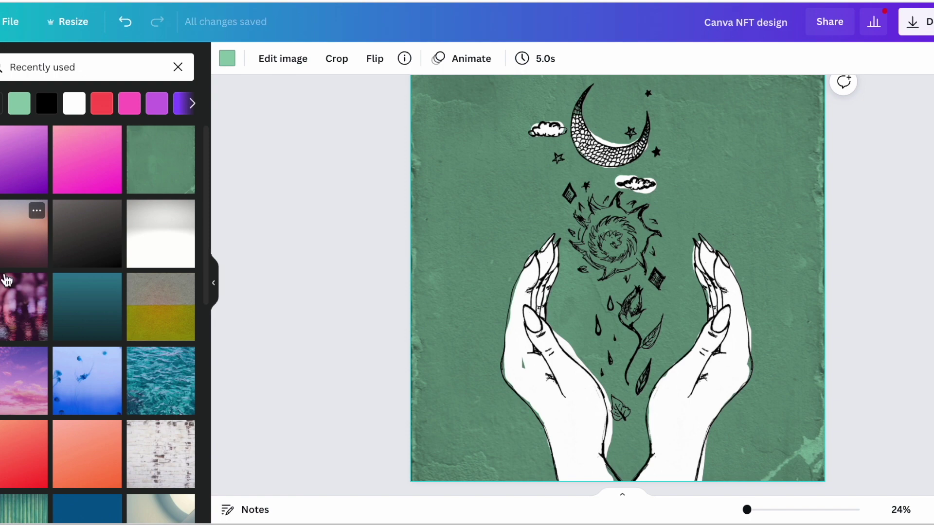
left_click(70, 184)
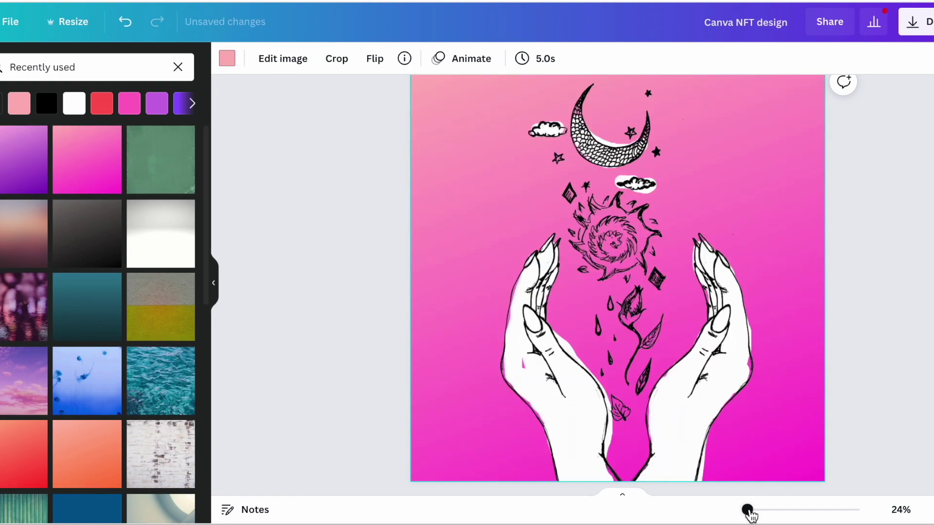
left_click_drag(747, 511, 747, 511)
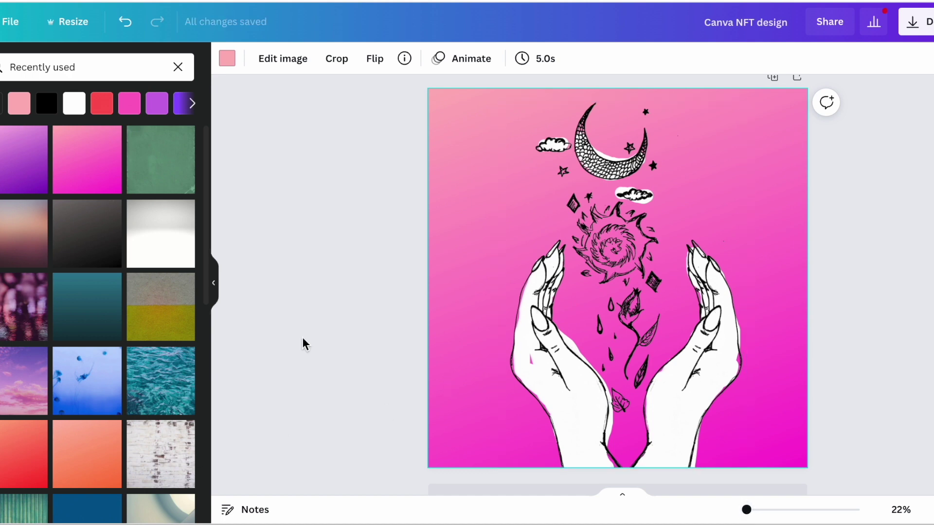
left_click(178, 67)
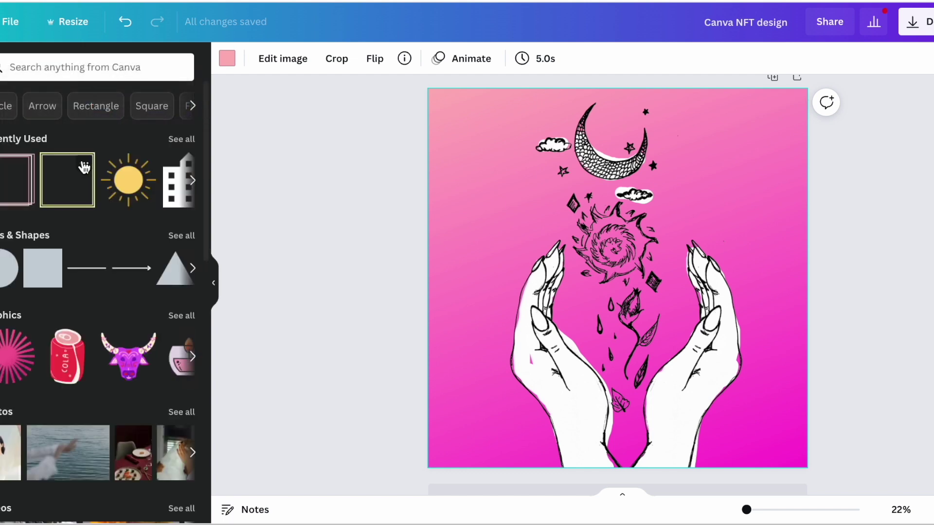
- Search Elements for 'square' and add the yellow square frame graphic
left_click(59, 73)
type("squa")
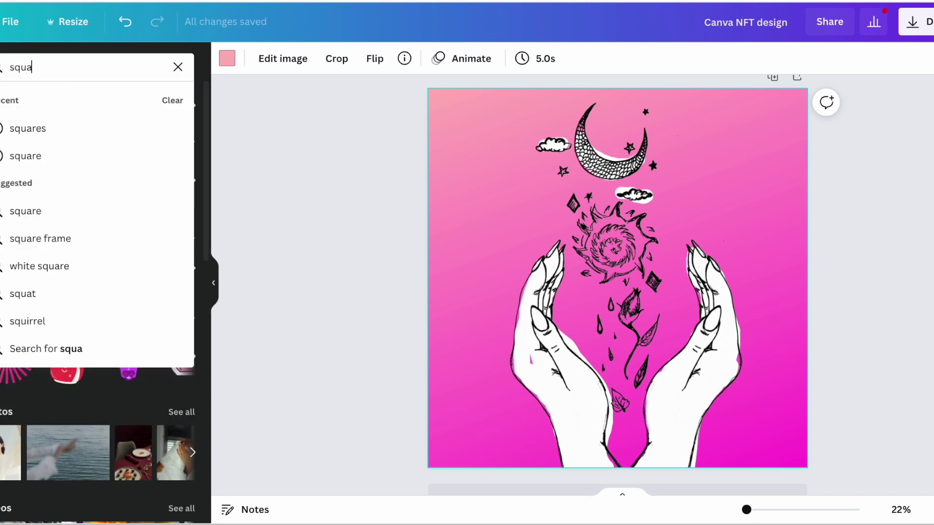
type("re")
key("Return")
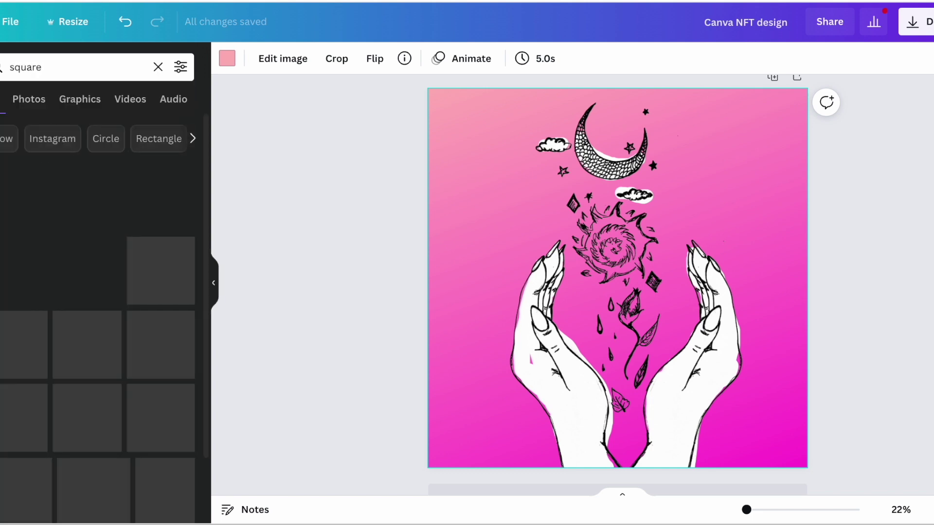
scroll(91, 342, "down", 1)
scroll(92, 341, "down", 3)
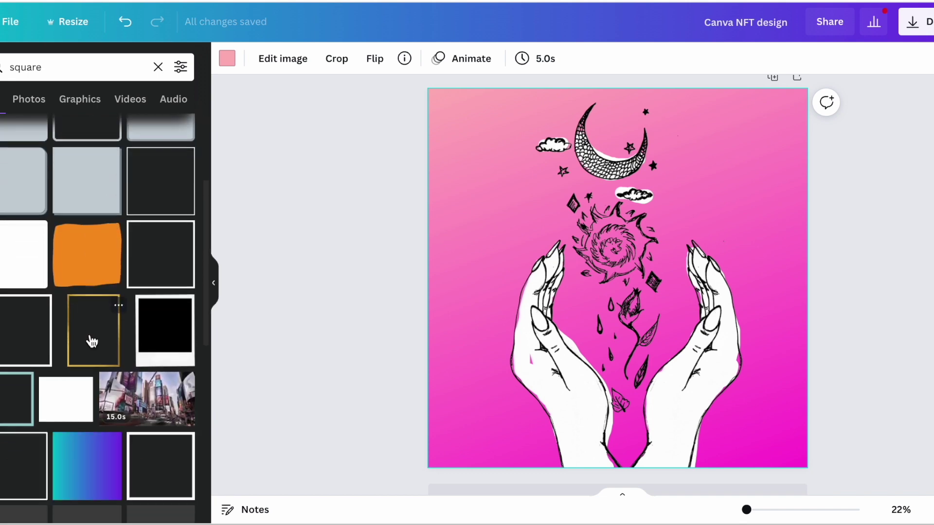
scroll(92, 340, "down", 2)
scroll(69, 430, "down", 10)
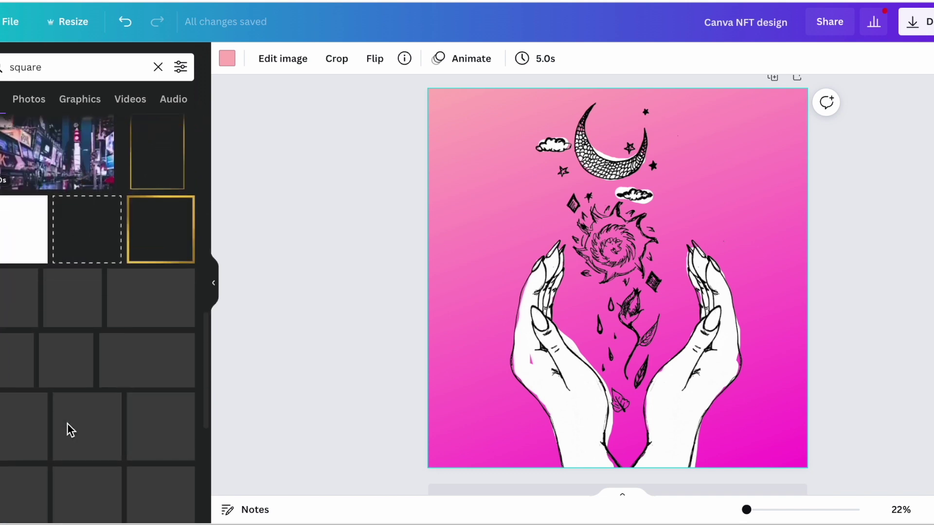
scroll(116, 413, "down", 1)
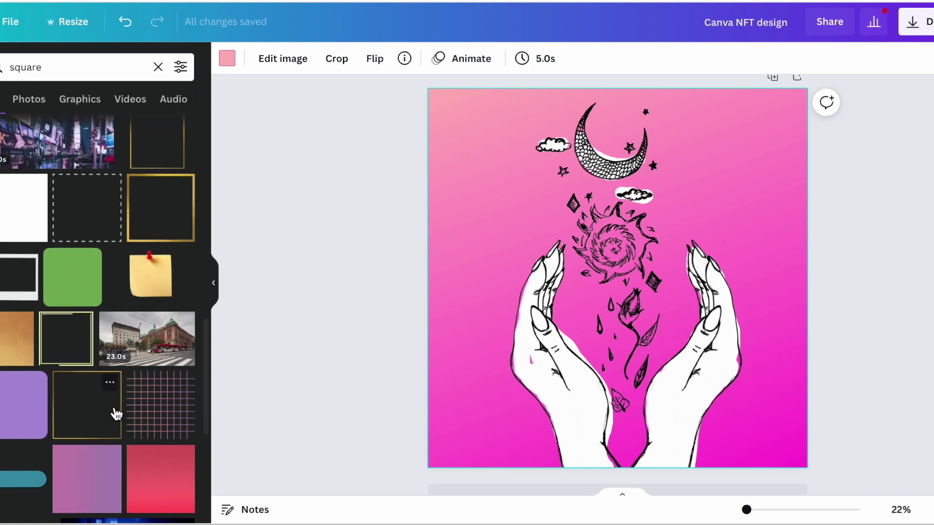
left_click(63, 347)
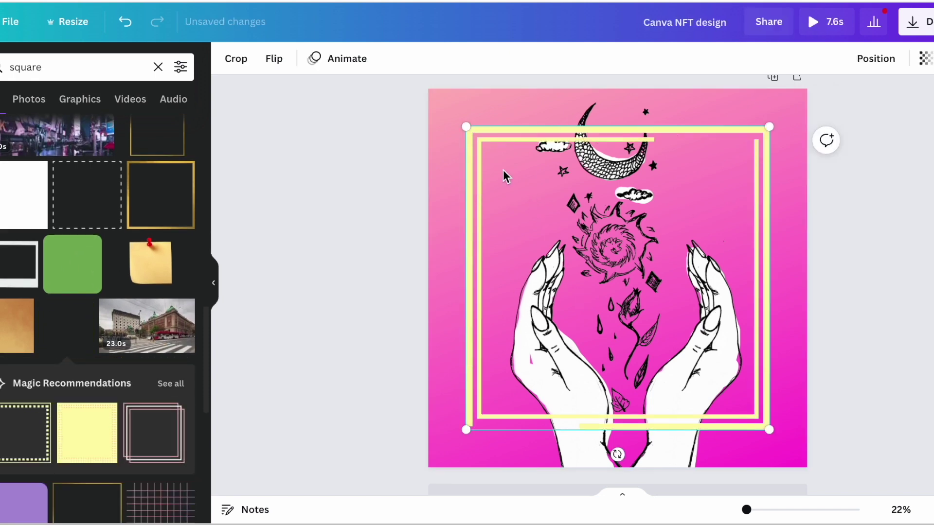
- Stretch the yellow frame out to the page corners around the drawing
left_click_drag(467, 134, 428, 92)
left_click_drag(769, 430, 805, 469)
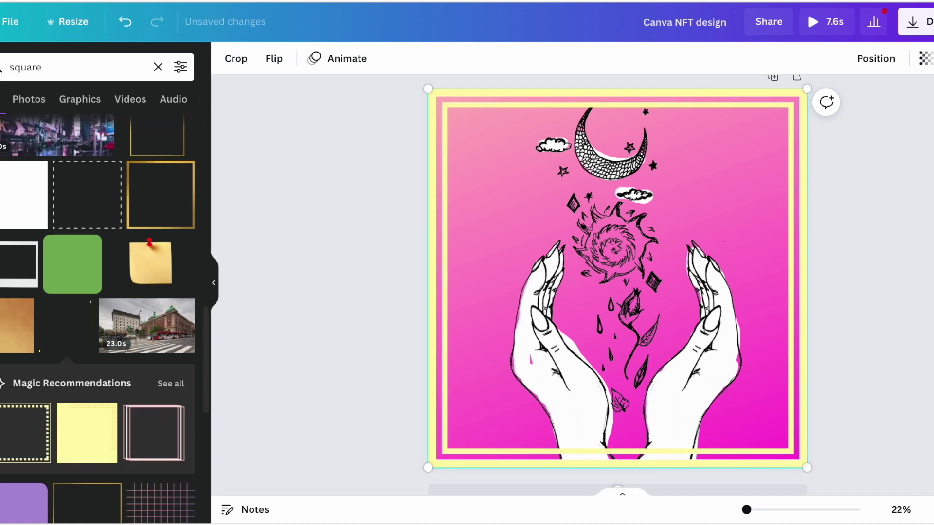
double_click(25, 65)
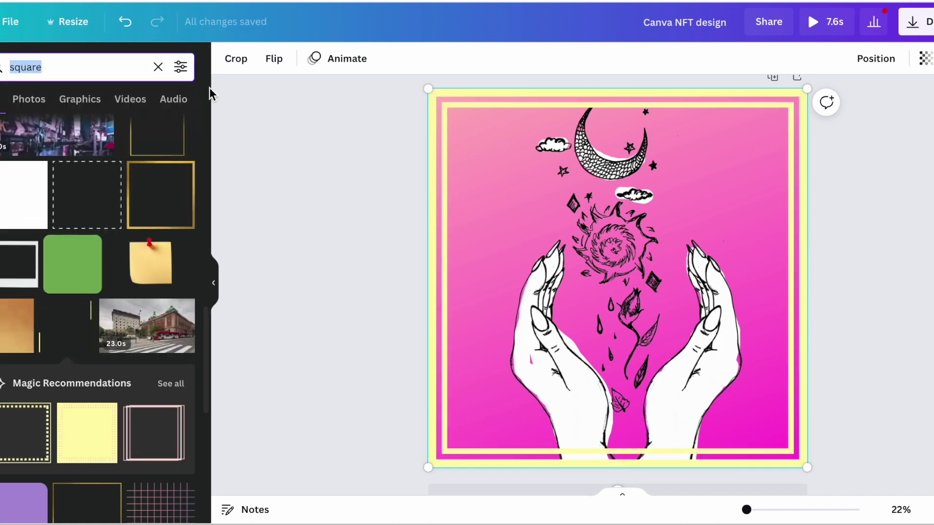
- Search for 'gold circle', add the gold foil circle and shrink it
type("gold circle")
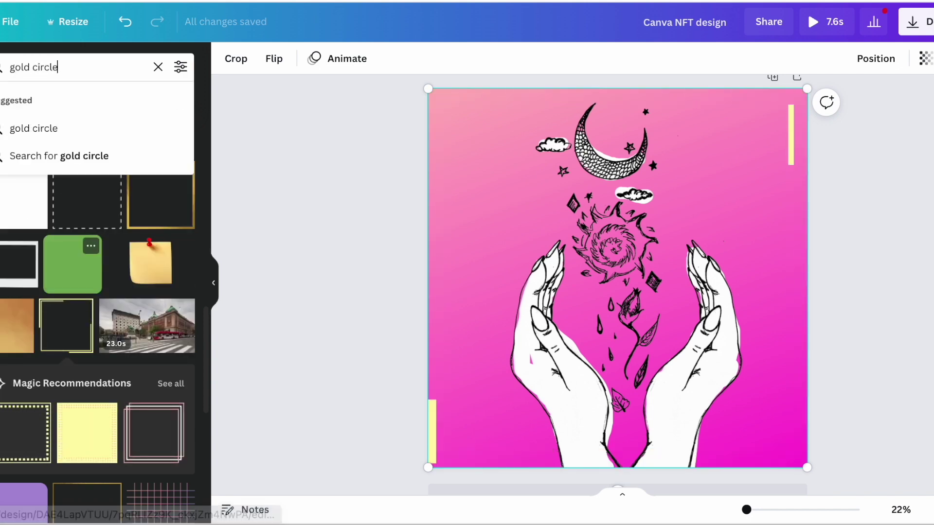
key("Return")
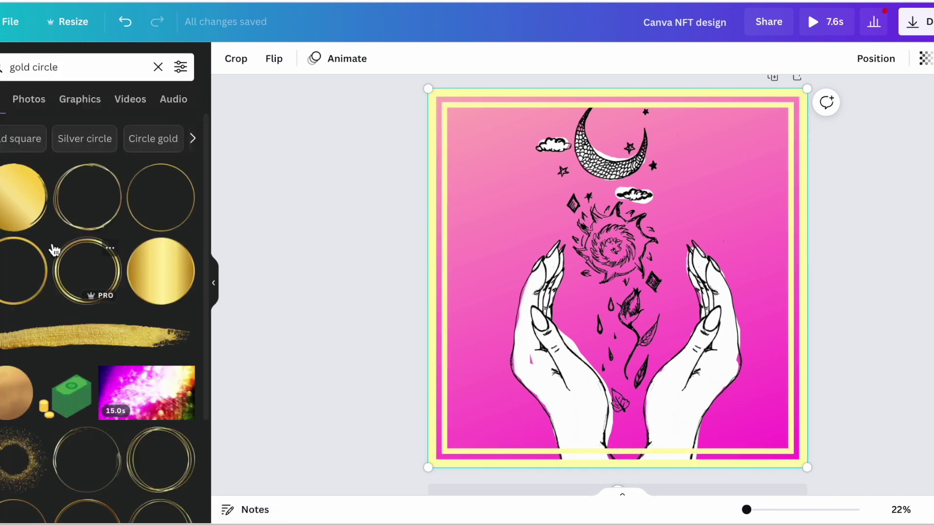
scroll(37, 357, "down", 1)
scroll(37, 357, "down", 5)
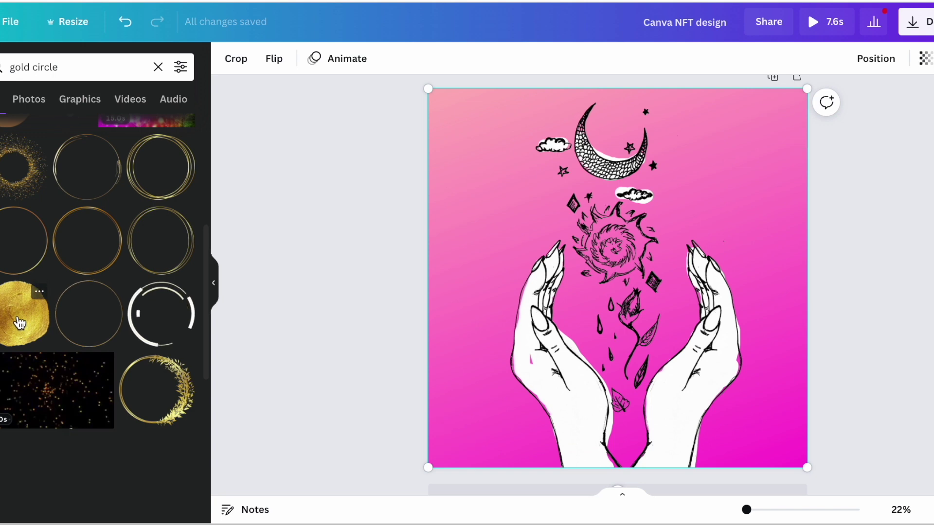
left_click(38, 322)
left_click_drag(769, 422, 623, 252)
- Send the gold circle behind the sketch and resize it to fill the drawn sun
right_click(624, 252)
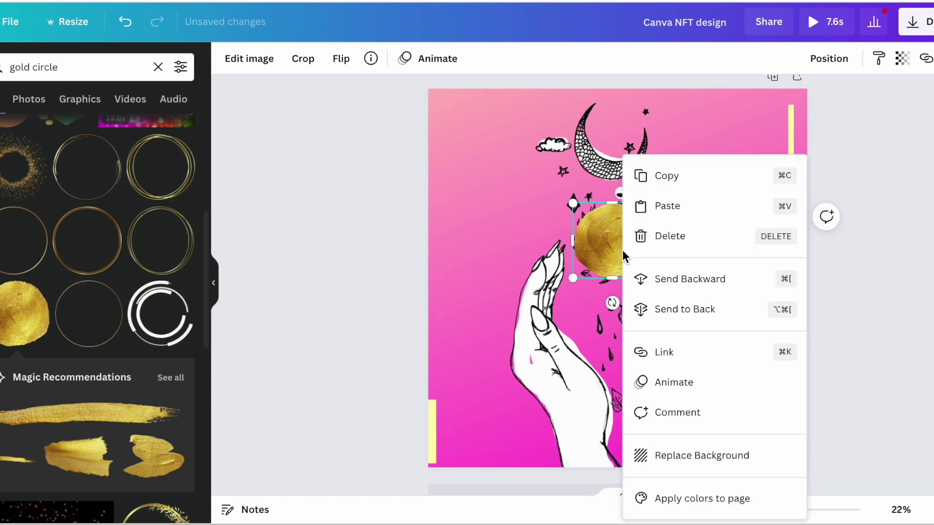
left_click(658, 280)
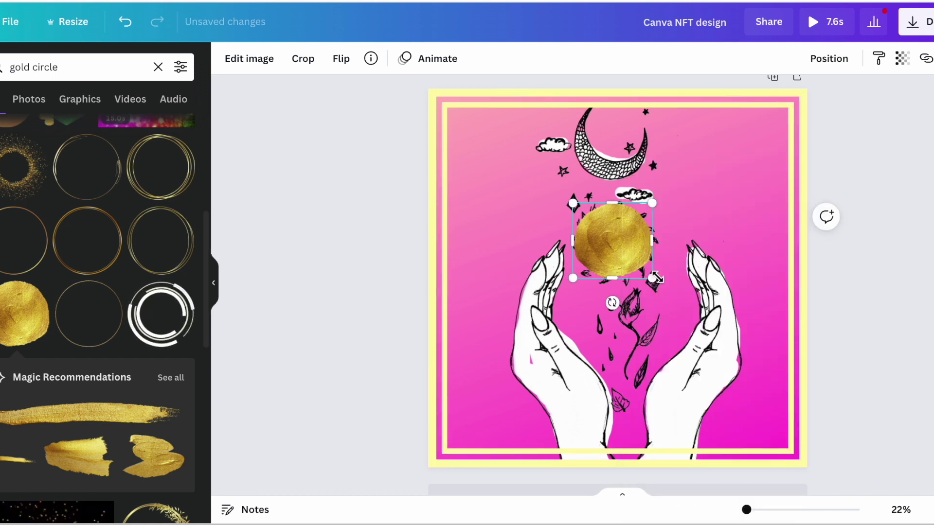
right_click(618, 251)
left_click(662, 405)
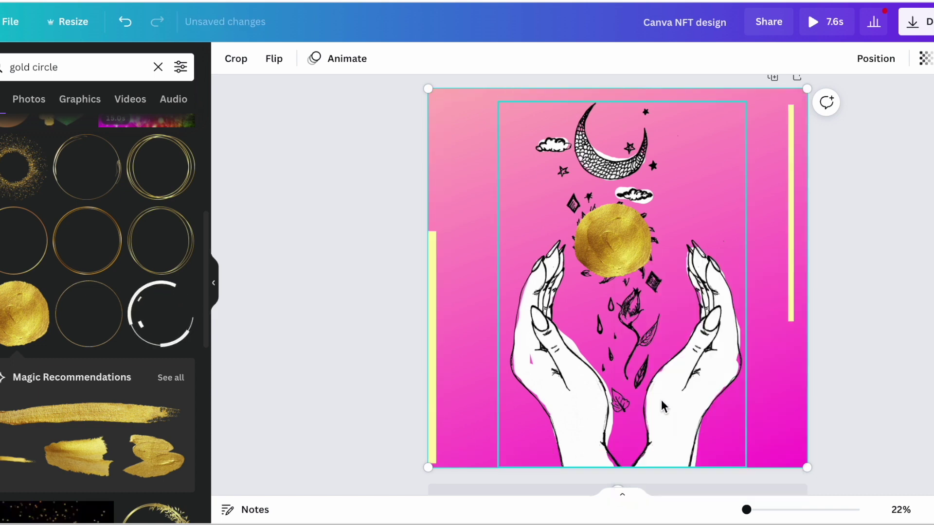
left_click(623, 227)
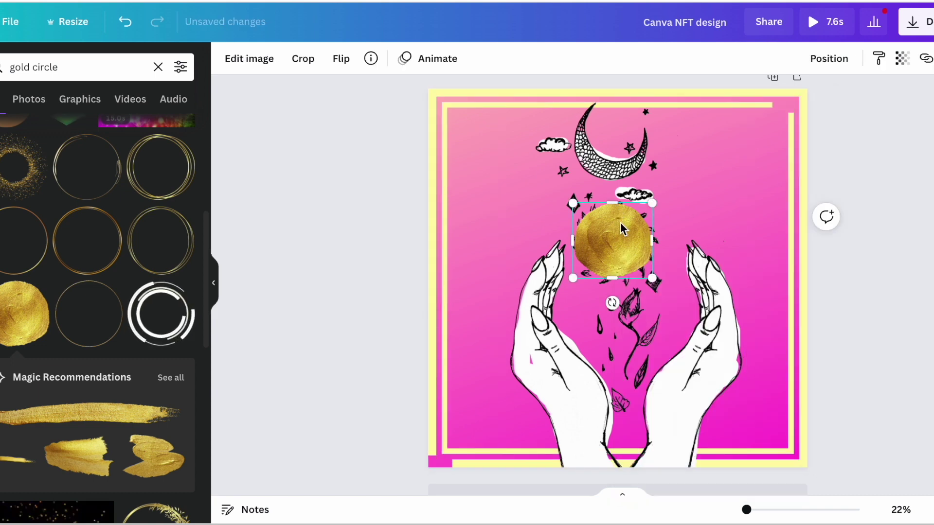
right_click(622, 227)
left_click(689, 311)
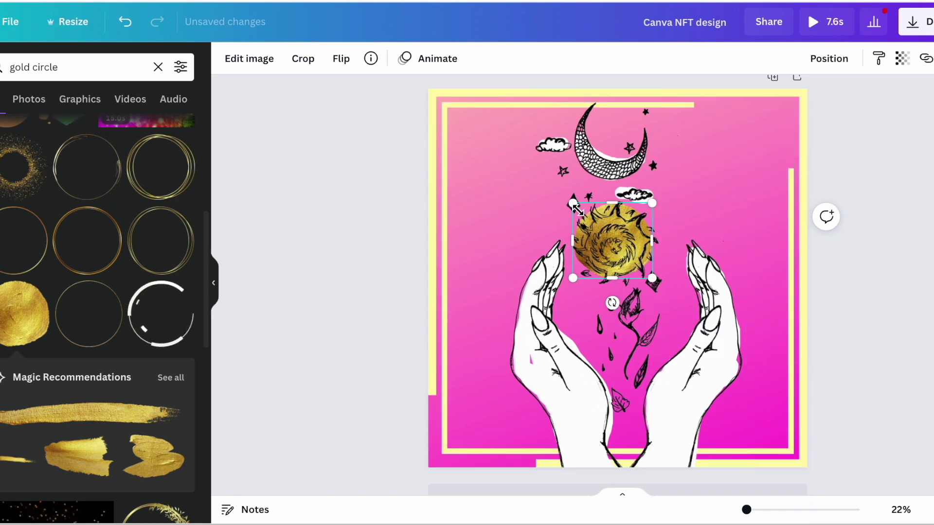
left_click_drag(577, 209, 584, 216)
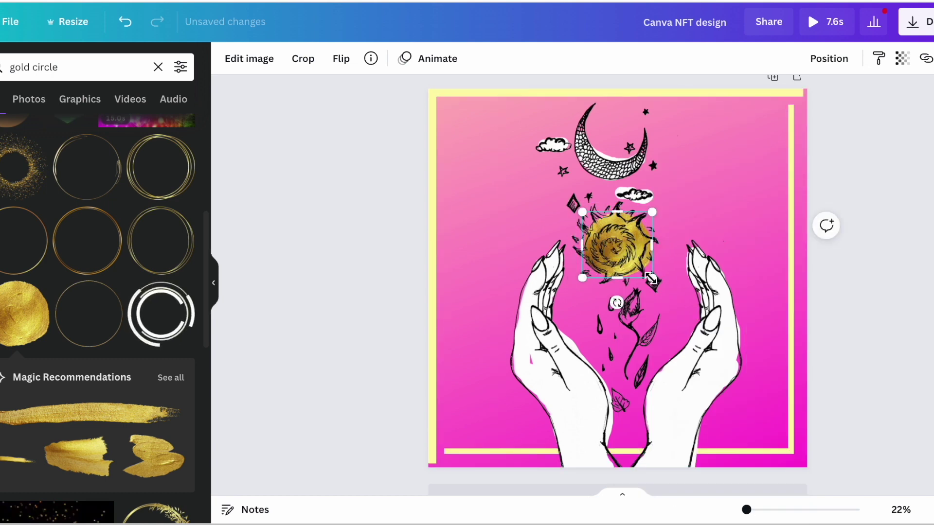
left_click_drag(652, 279, 648, 273)
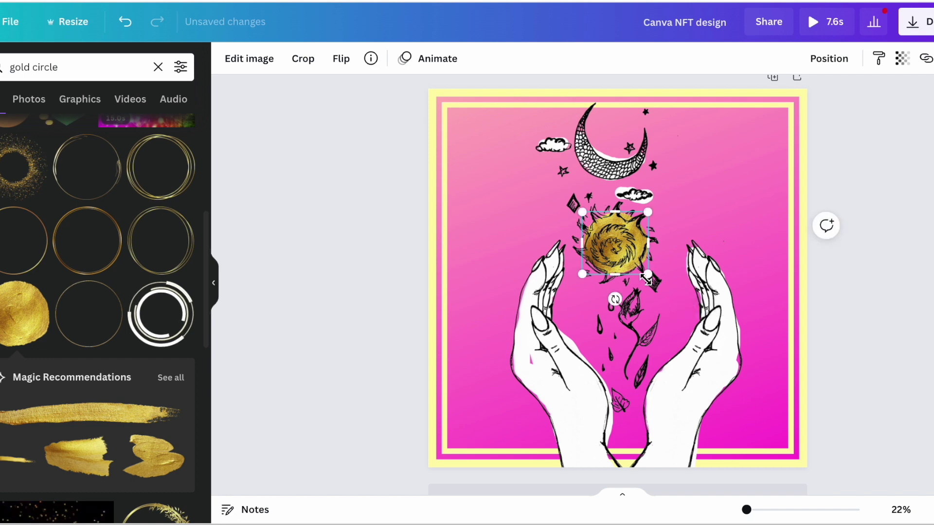
left_click(848, 334)
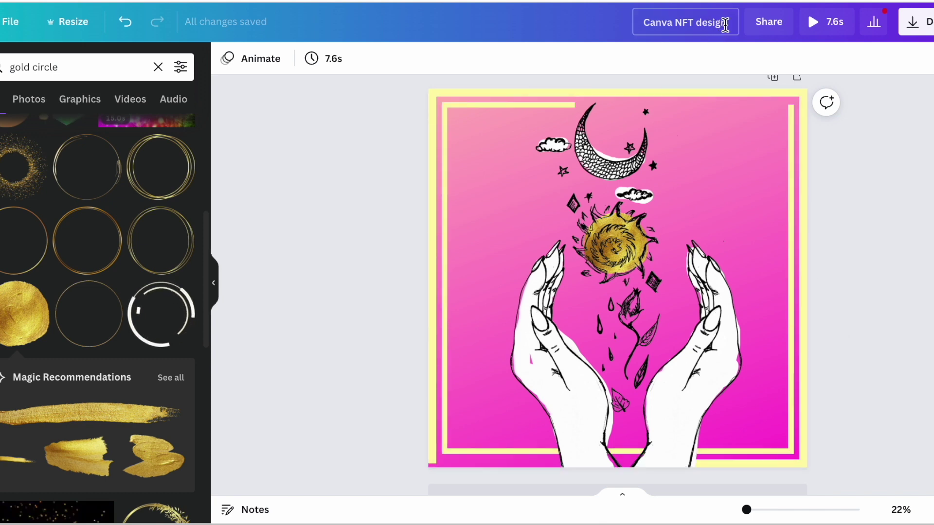
- Retitle the design 'Canva NFT design 1' and download it as an MP4 Video
left_click(725, 24)
type("1")
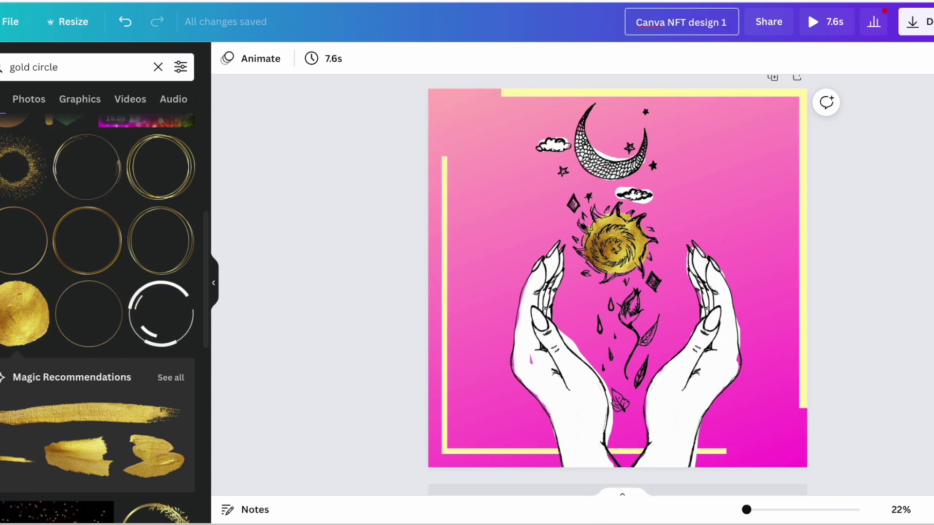
left_click(914, 21)
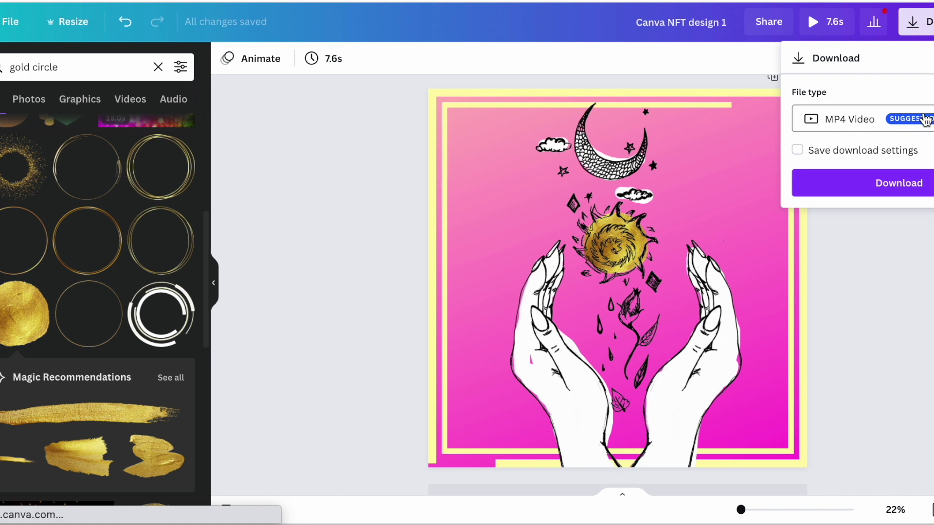
left_click(920, 119)
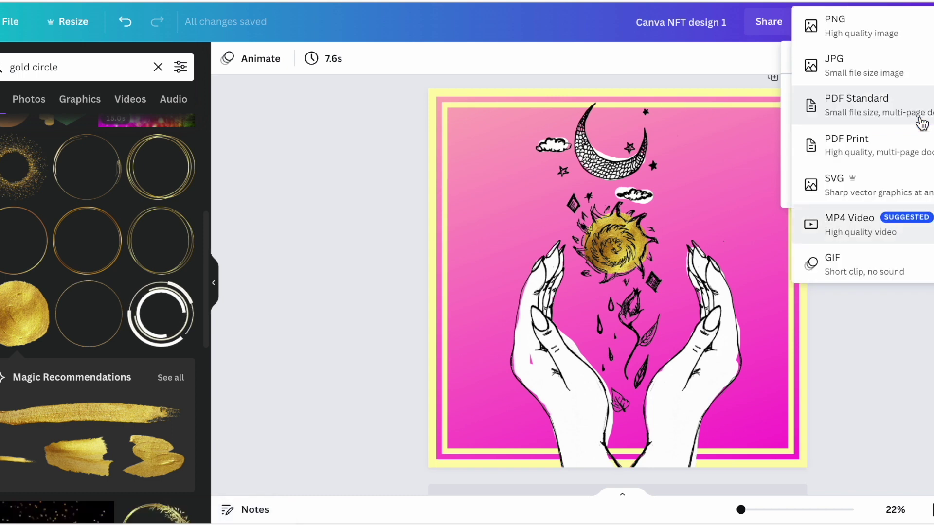
left_click(910, 235)
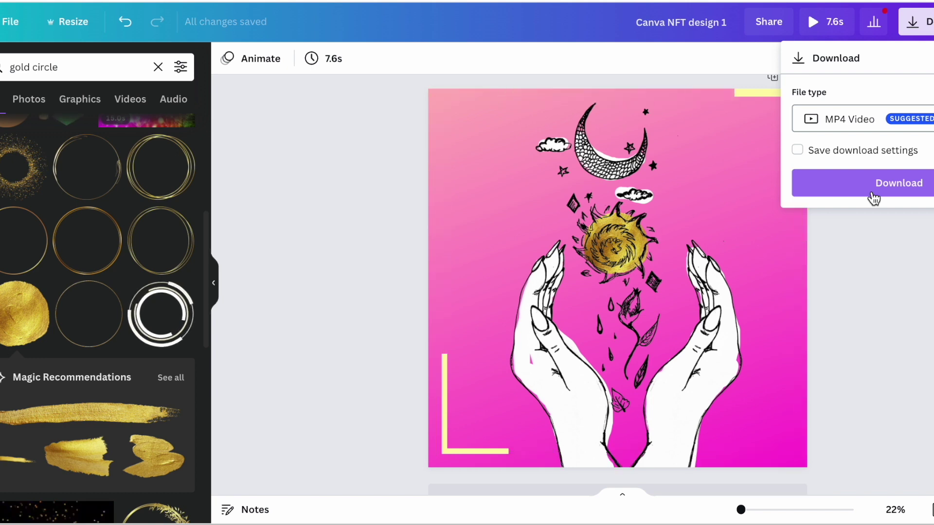
left_click(874, 195)
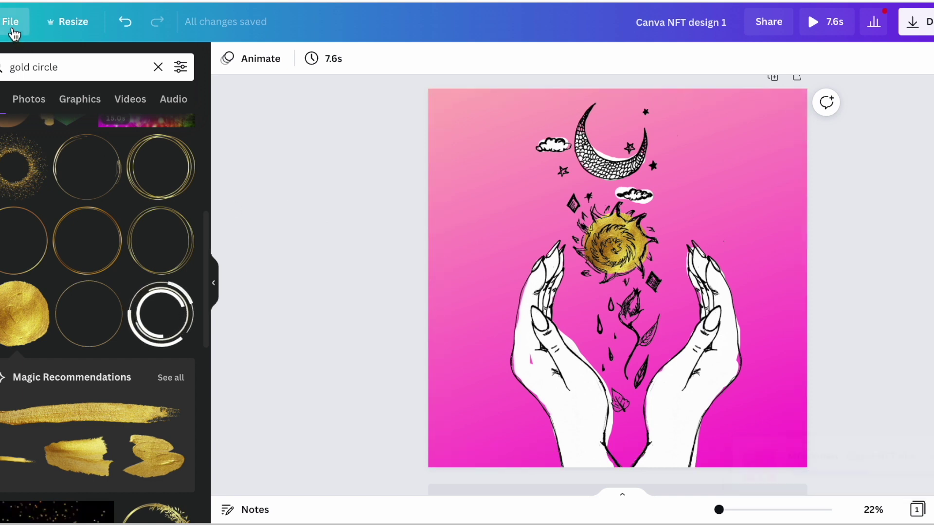
left_click(11, 25)
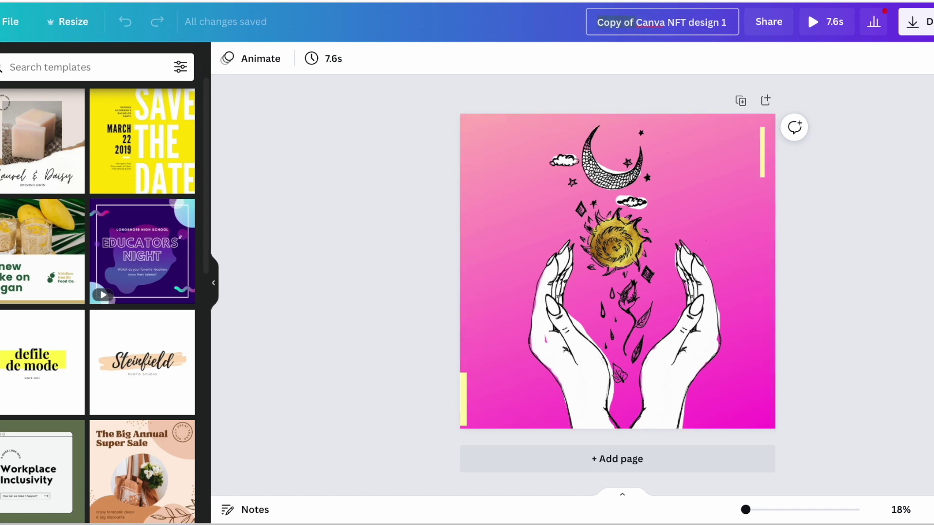
- Rename the copy from 'Copy of Canva NFT design 1' to 'Canva NFT design 2'
key("BackSpace")
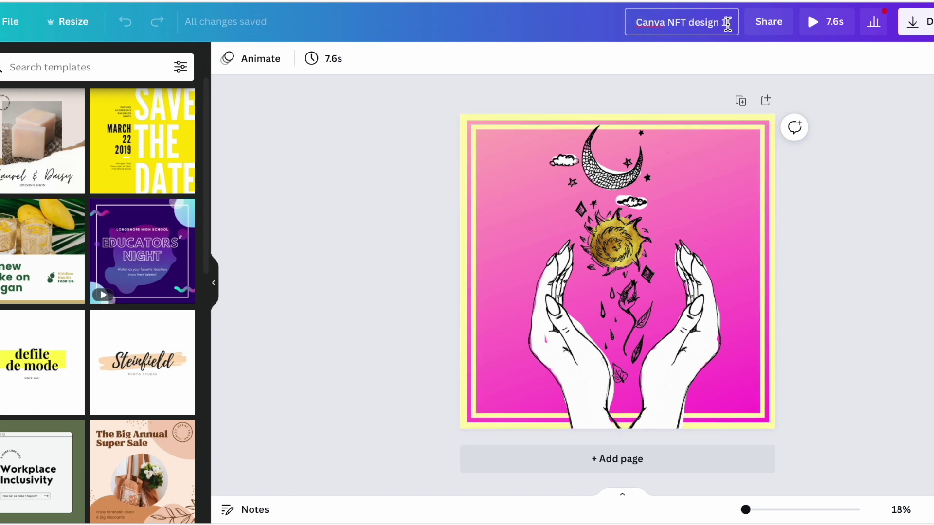
key("BackSpace")
type("2")
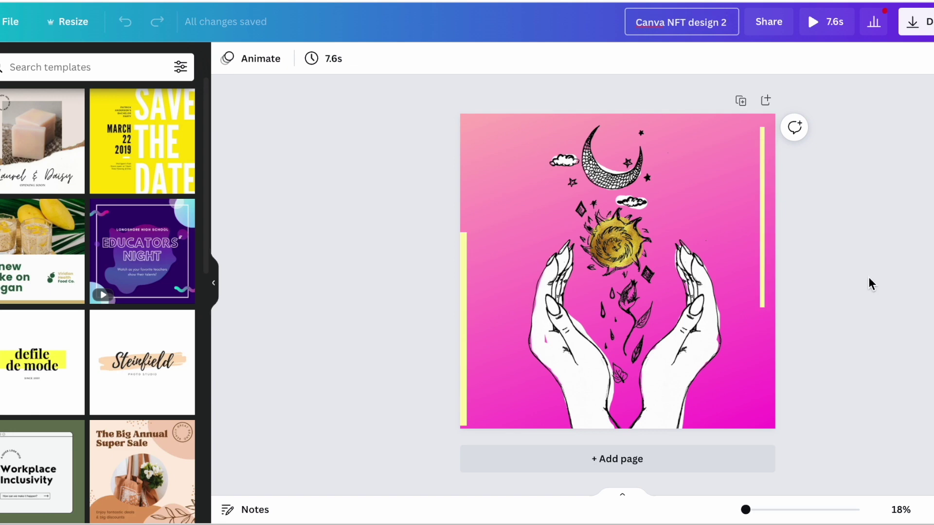
left_click(710, 219)
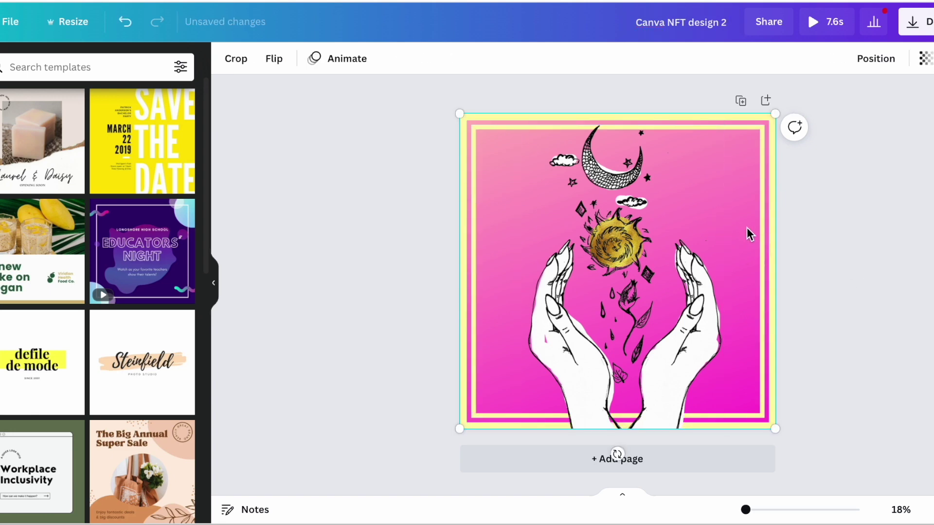
- Apply a purple gradient background and make a copy of this version
left_click(1, 243)
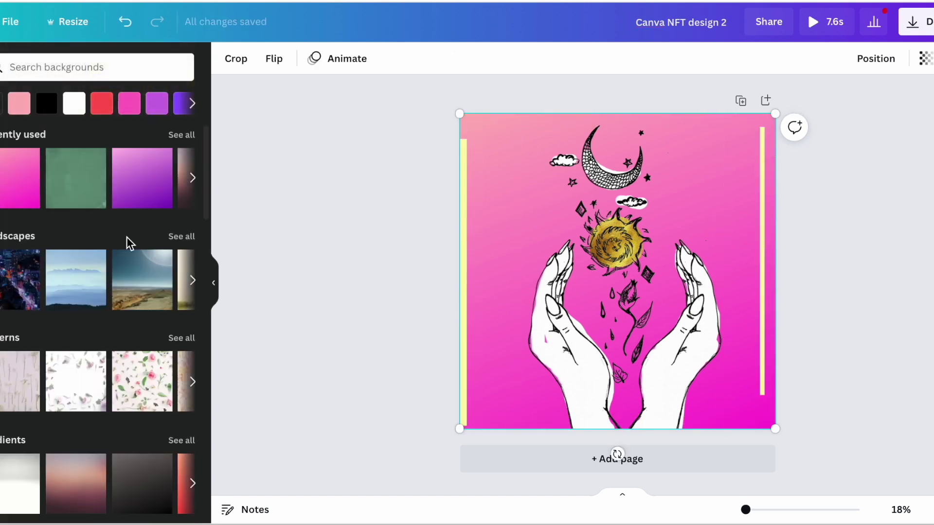
left_click(146, 190)
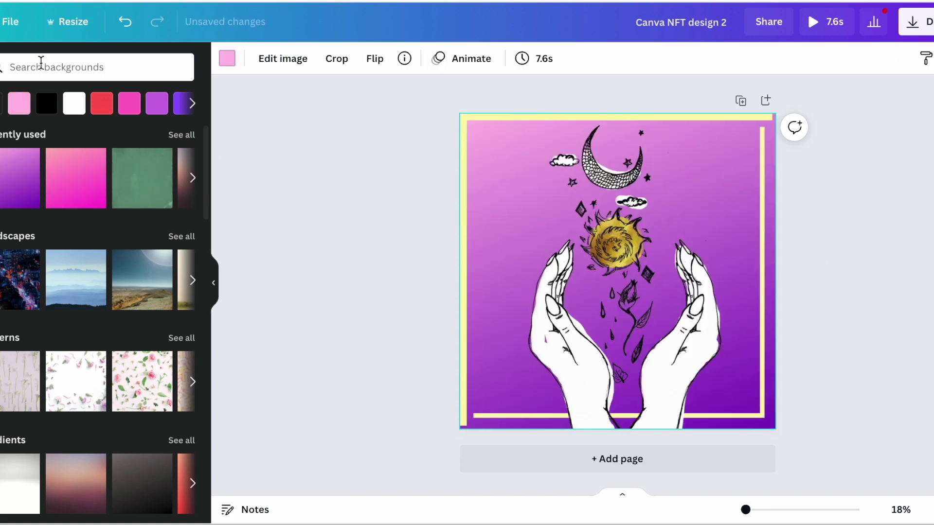
left_click(11, 21)
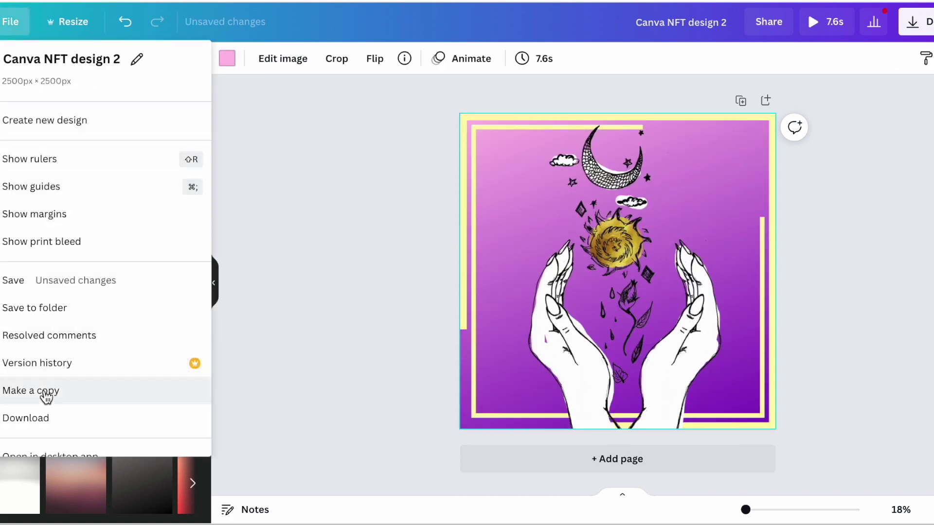
left_click(17, 392)
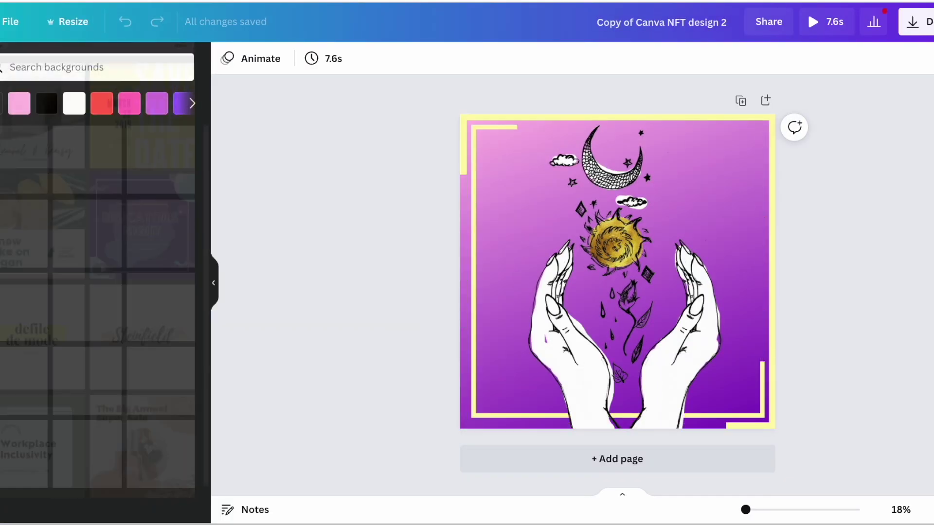
- Apply the red-orange gradient from the recently used backgrounds
left_click(187, 135)
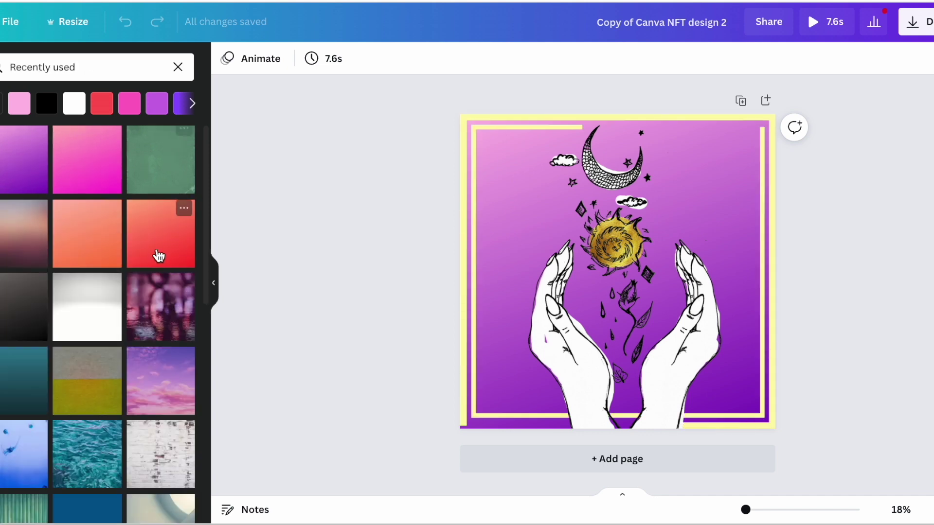
left_click(145, 261)
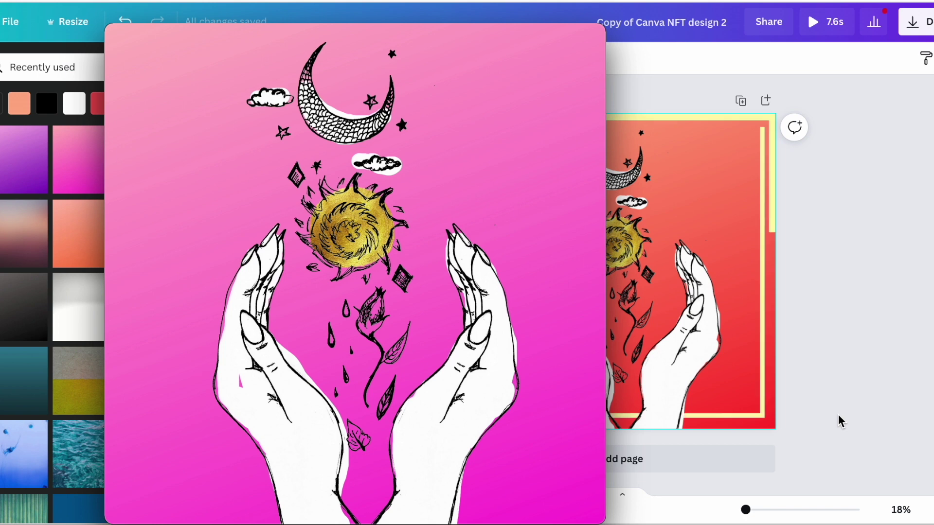
mouse_move(597, 399)
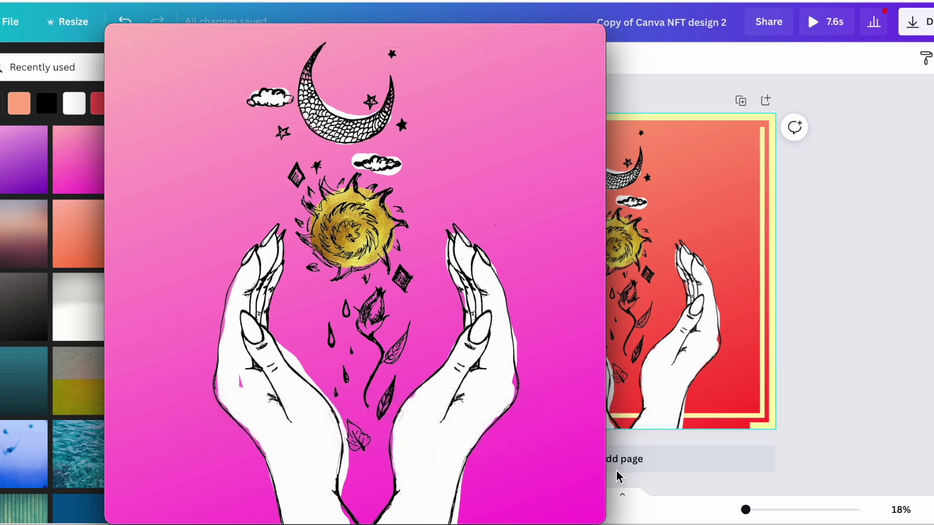
mouse_move(542, 382)
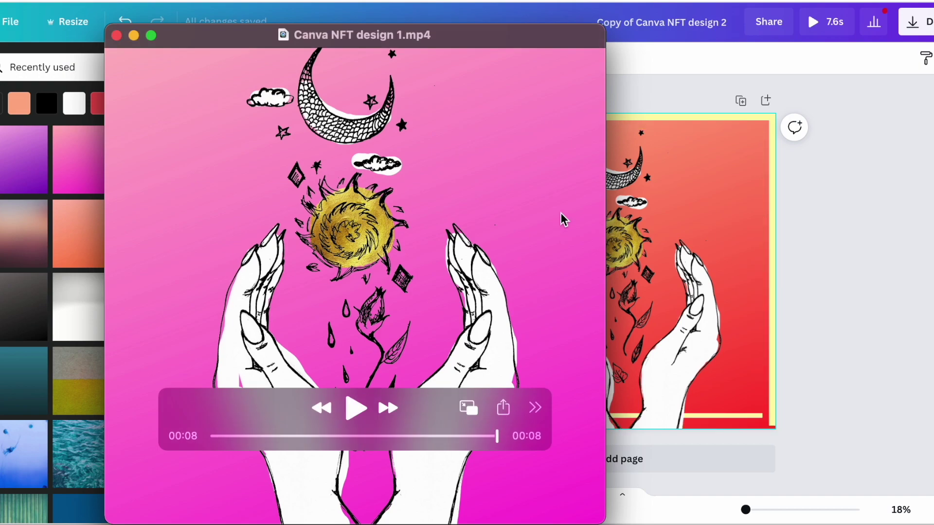